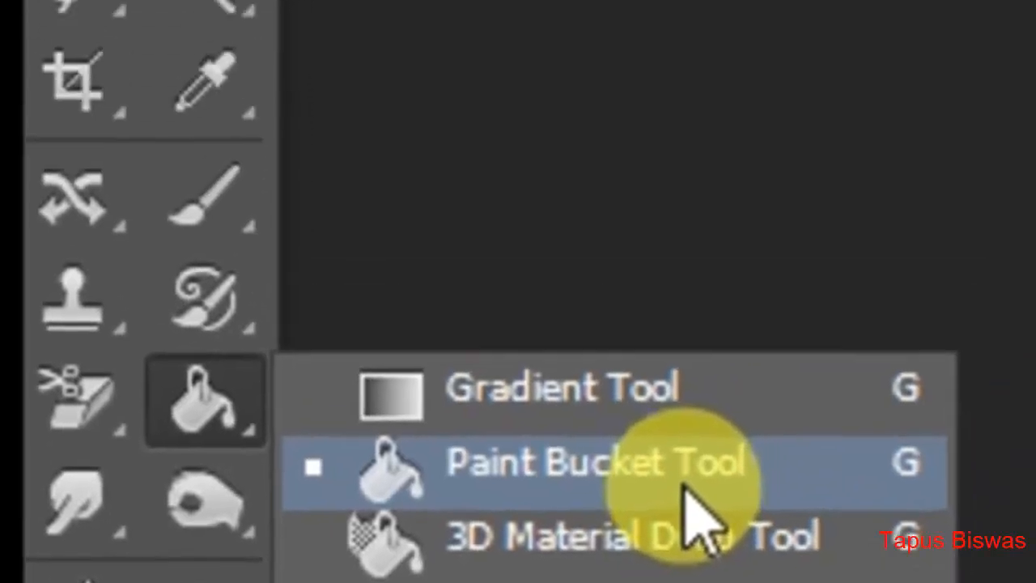
Open the image Very beautiful2 from the Project Photo folder.
click(726, 312)
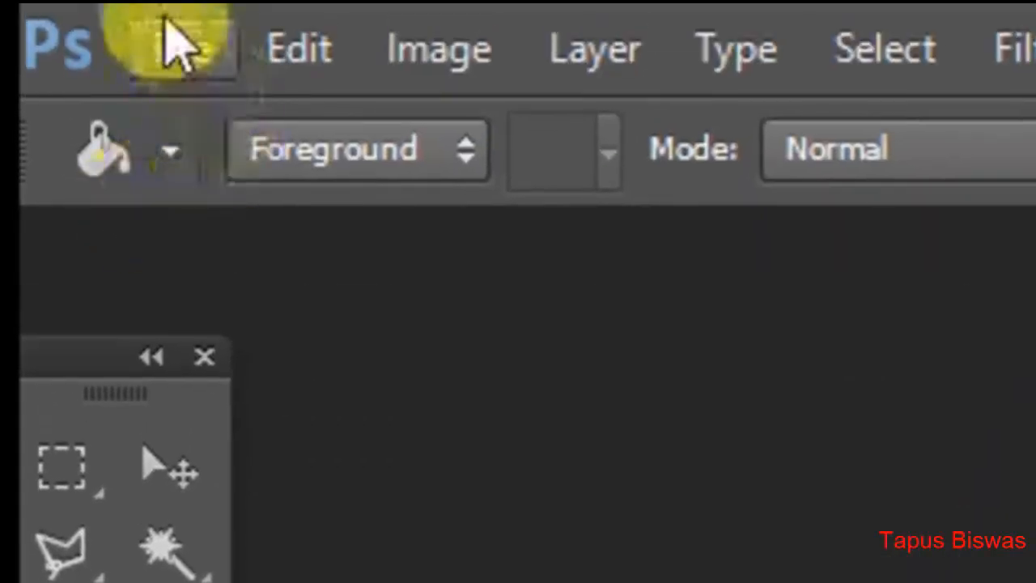
click(174, 44)
click(259, 188)
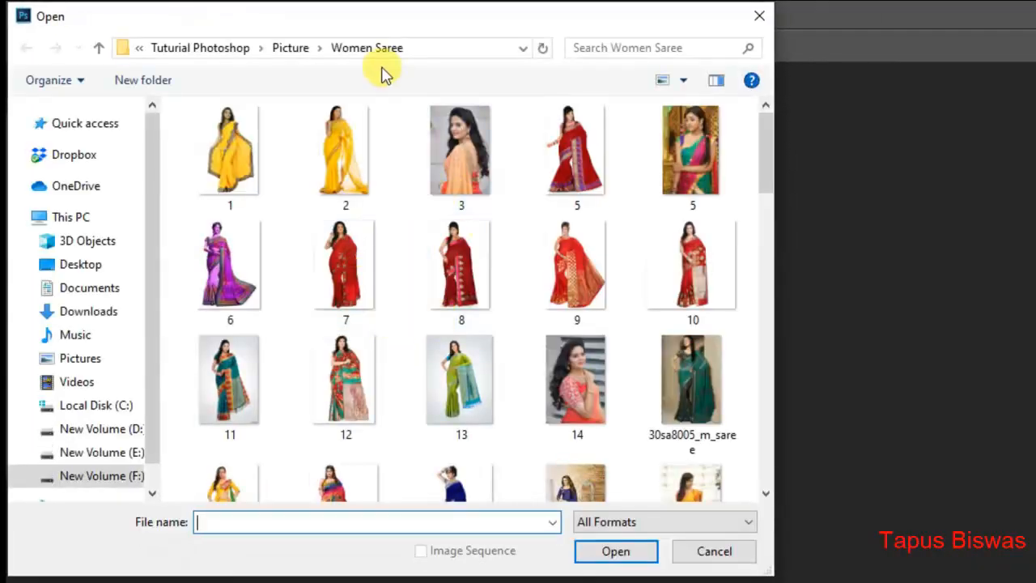
click(292, 48)
scroll(763, 276, down, 2)
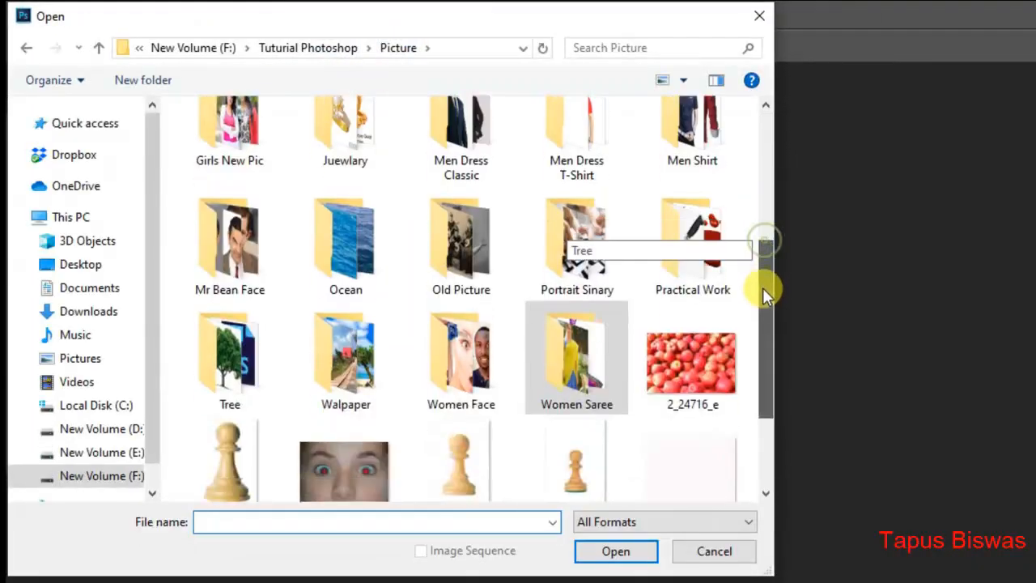
scroll(763, 275, up, 3)
click(311, 49)
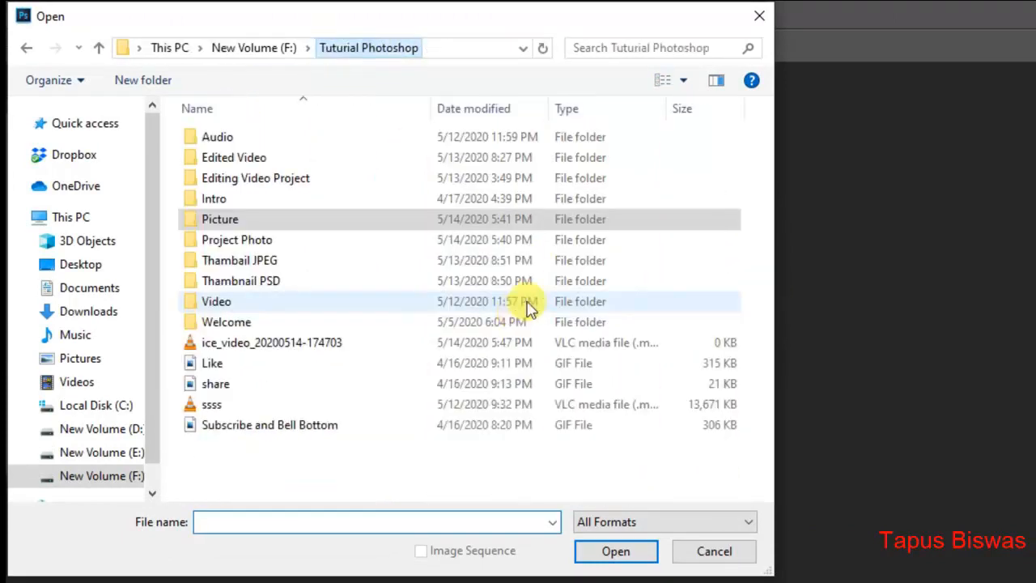
click(263, 243)
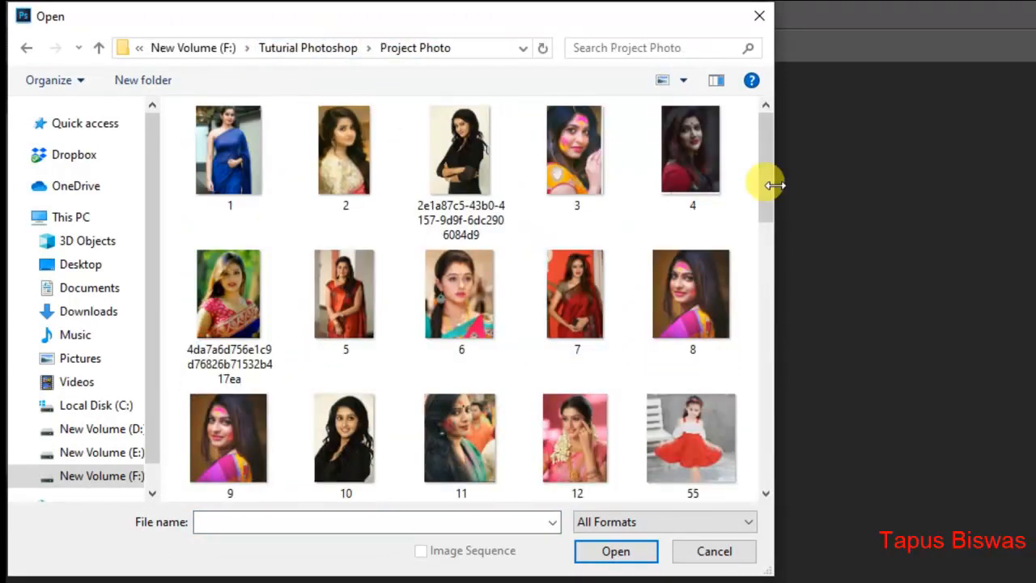
drag(766, 185, 705, 458)
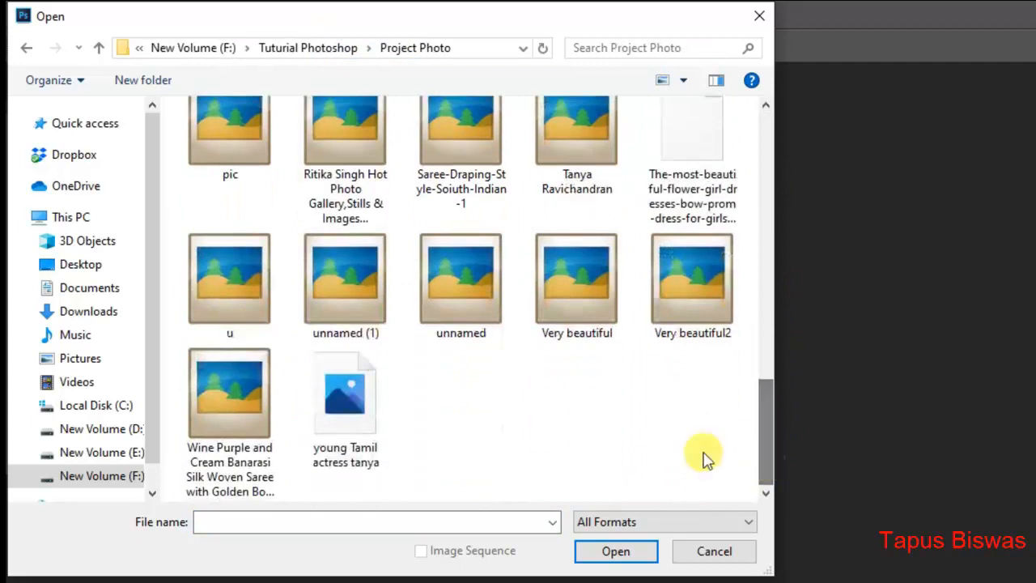
click(696, 292)
click(606, 552)
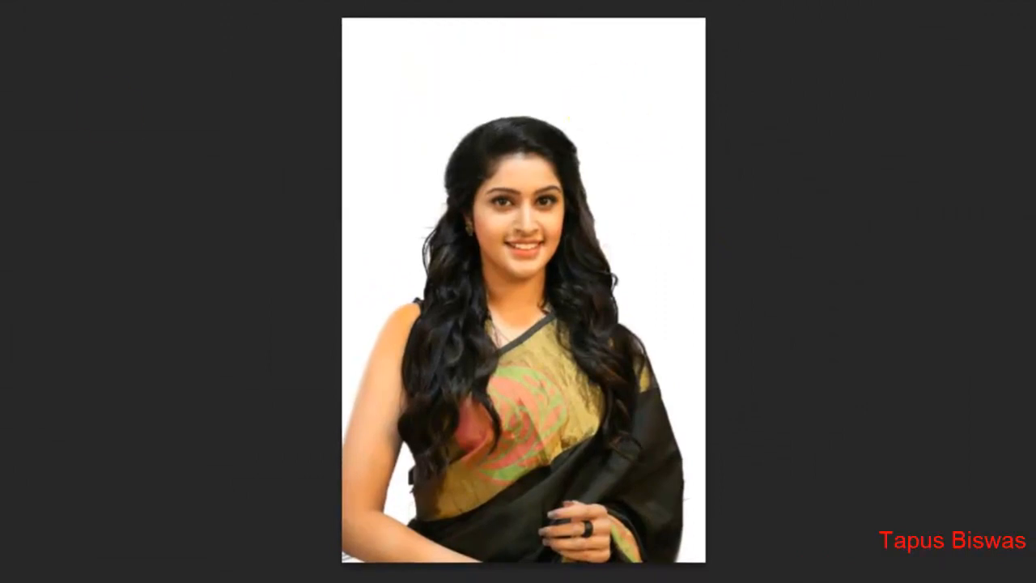
Erase the white background around the woman and the gap beside her arm with the Magic Eraser Tool.
click(497, 80)
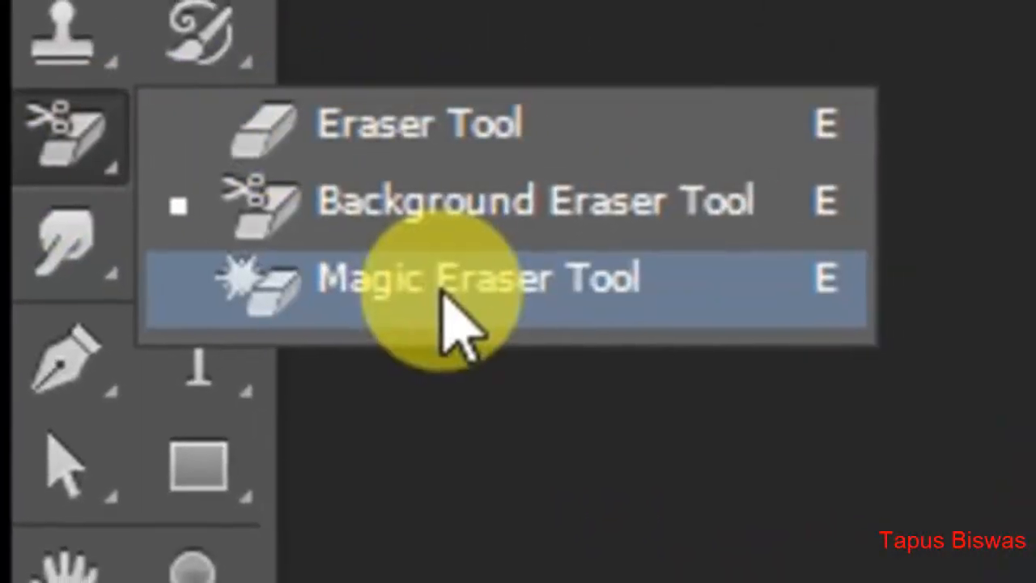
click(442, 290)
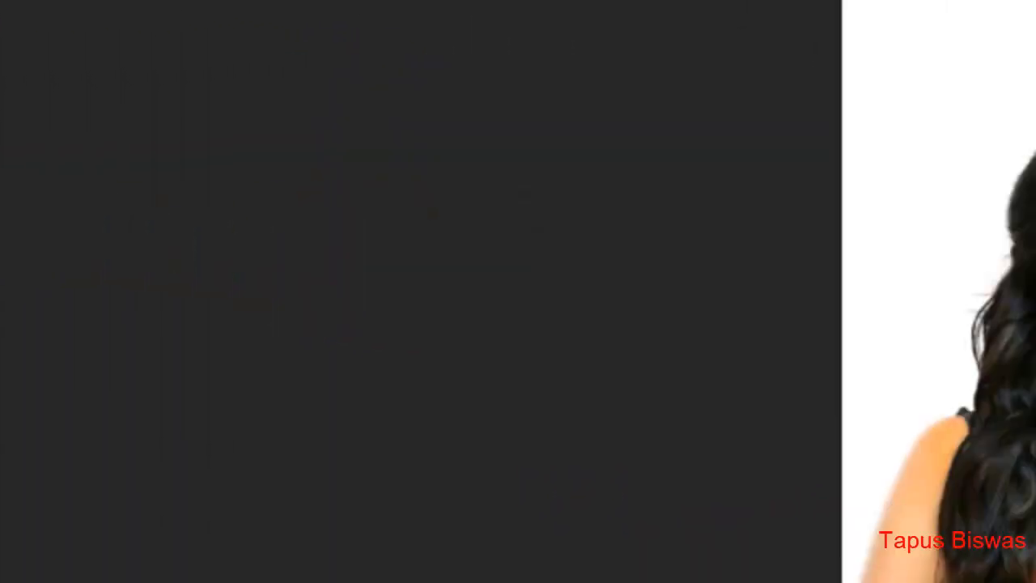
click(571, 99)
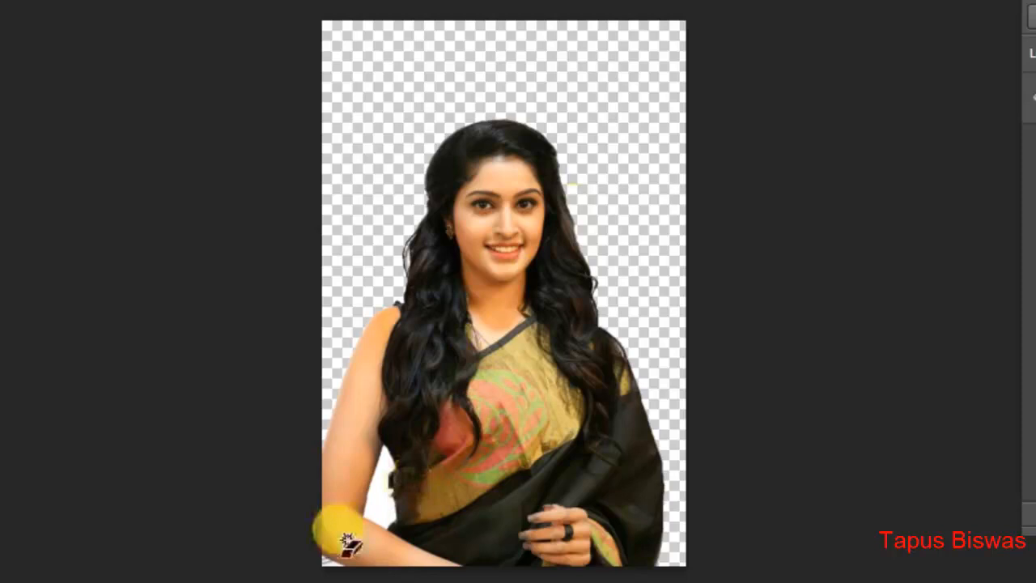
click(388, 490)
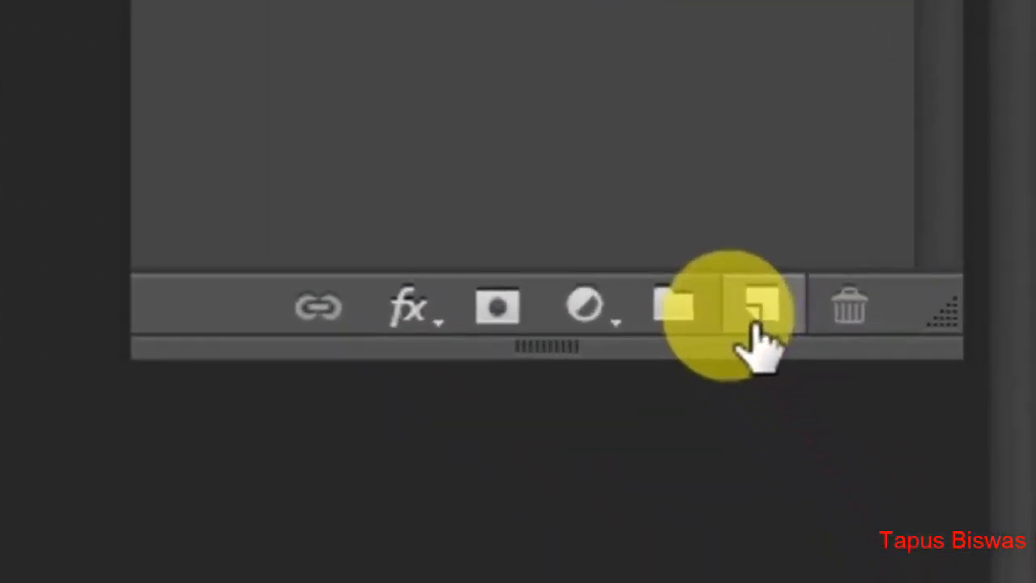
Add a new empty layer and move it beneath Layer 0.
click(755, 324)
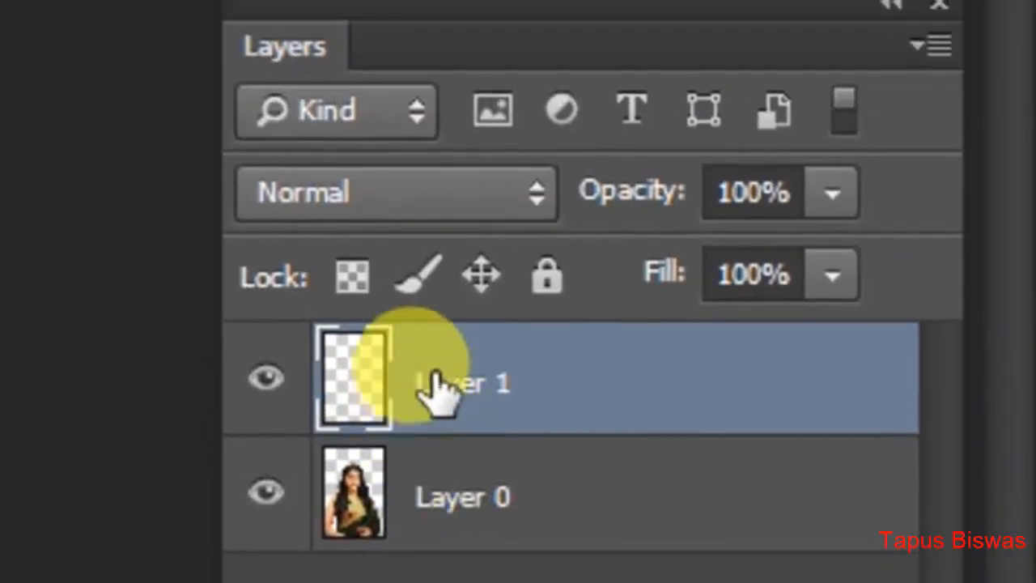
drag(437, 387, 458, 571)
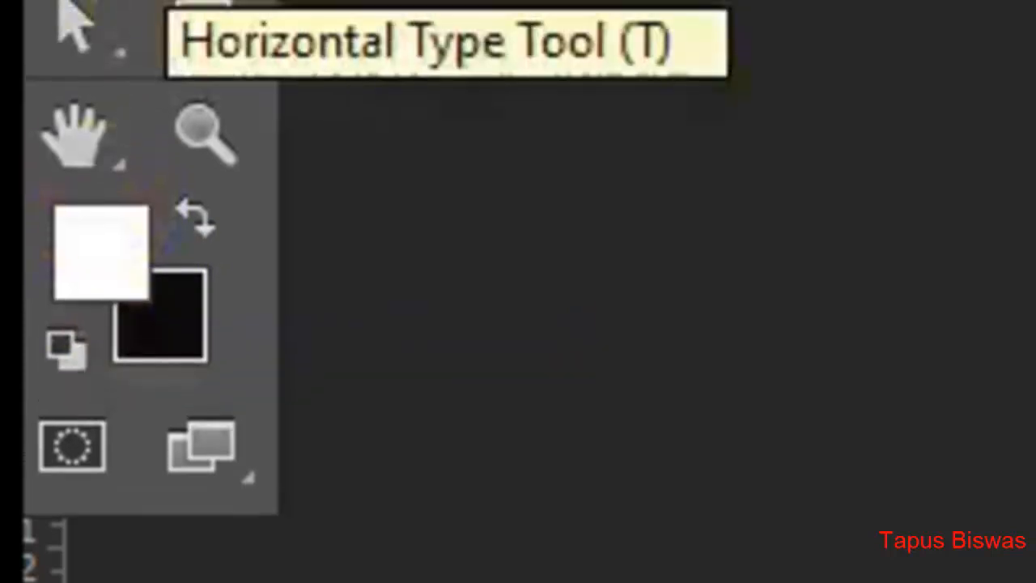
Fill the new background layer with white using the Paint Bucket Tool.
click(216, 138)
click(495, 267)
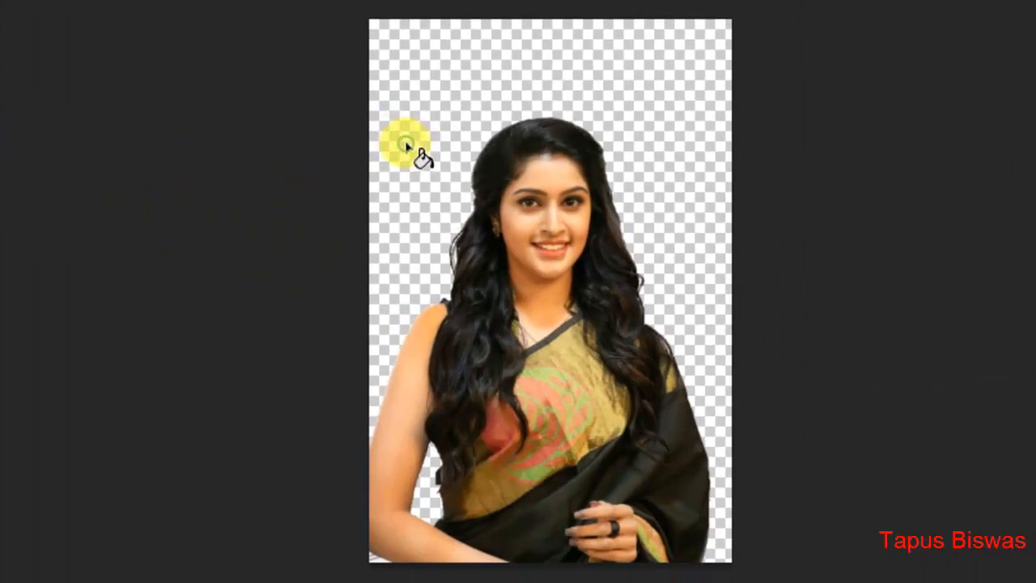
click(407, 145)
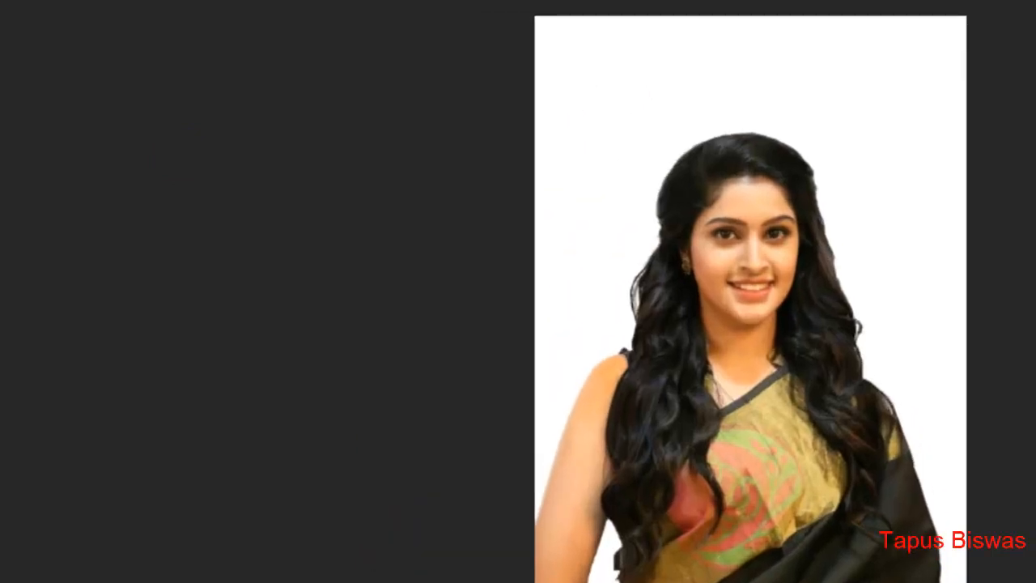
click(121, 97)
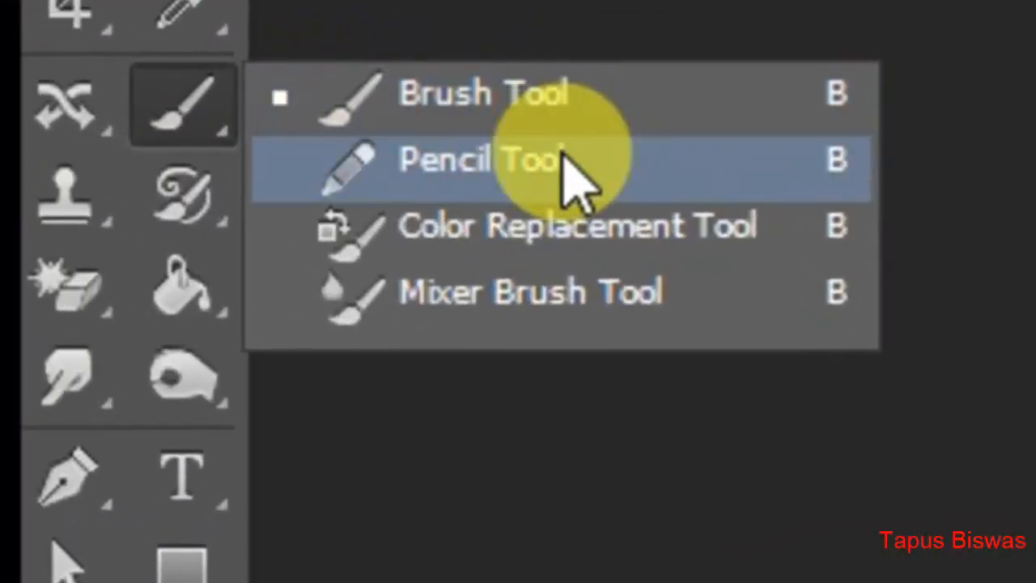
click(571, 105)
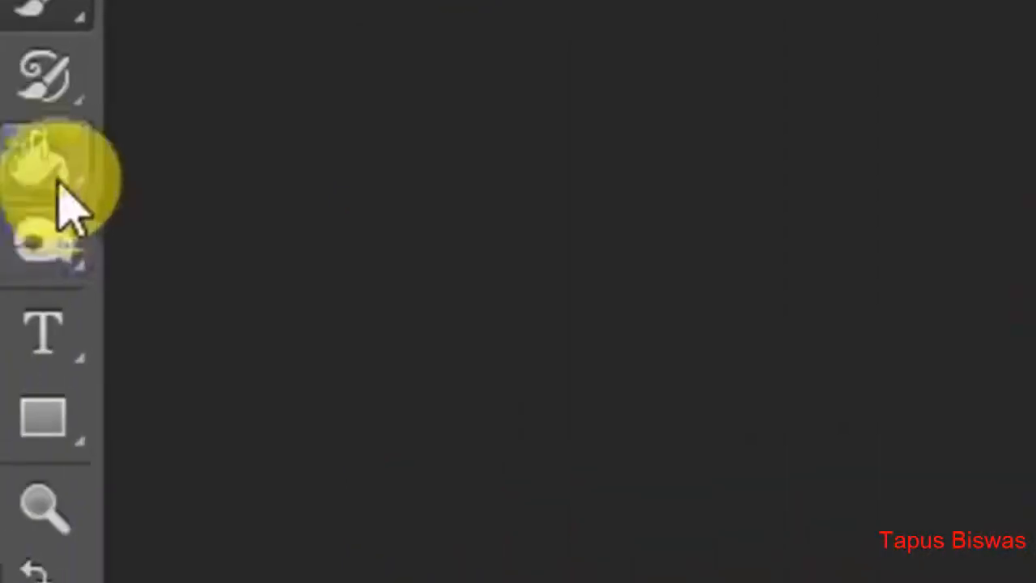
right_click(60, 186)
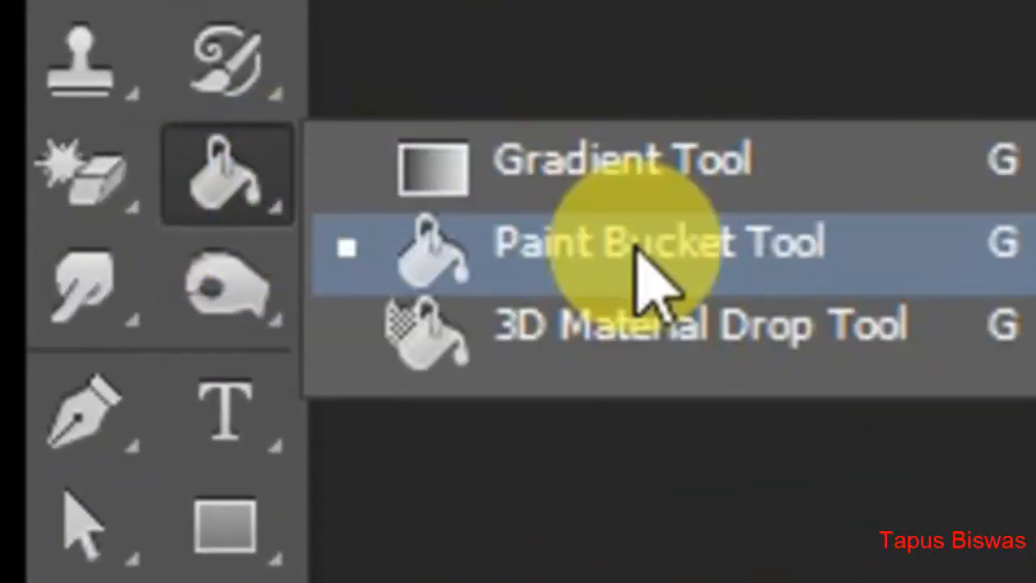
click(636, 247)
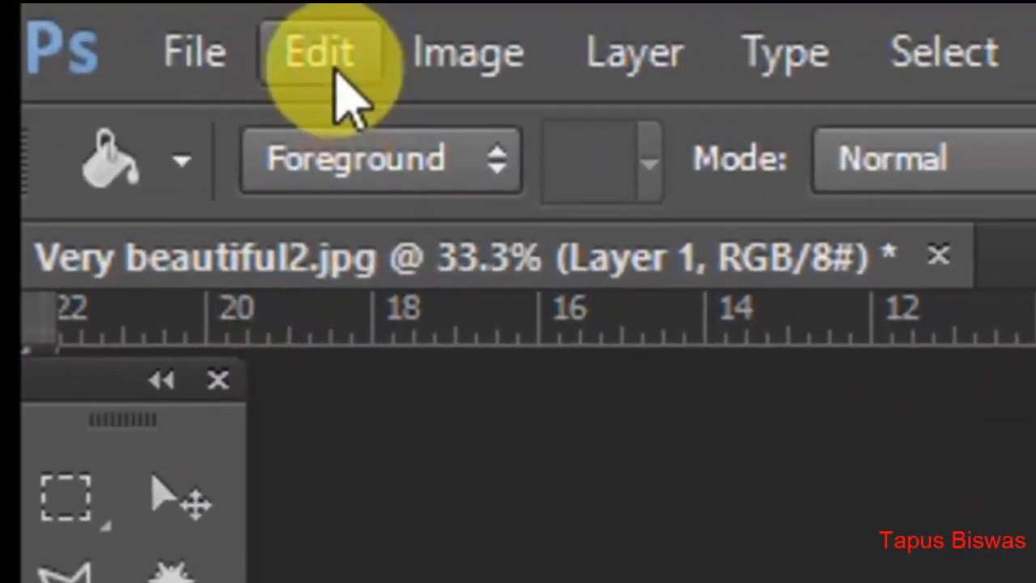
Undo the white fill on the background layer.
click(342, 71)
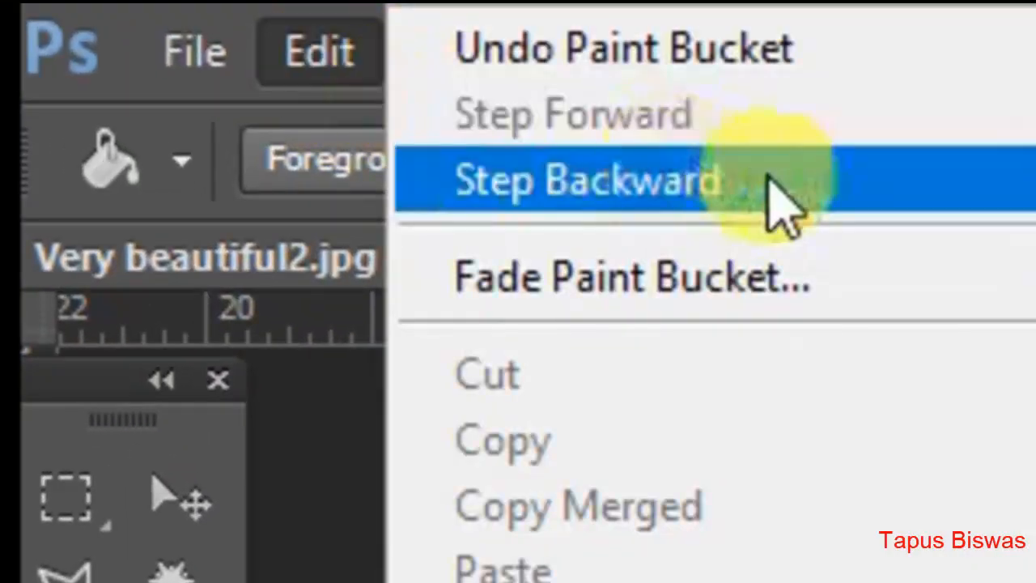
click(769, 179)
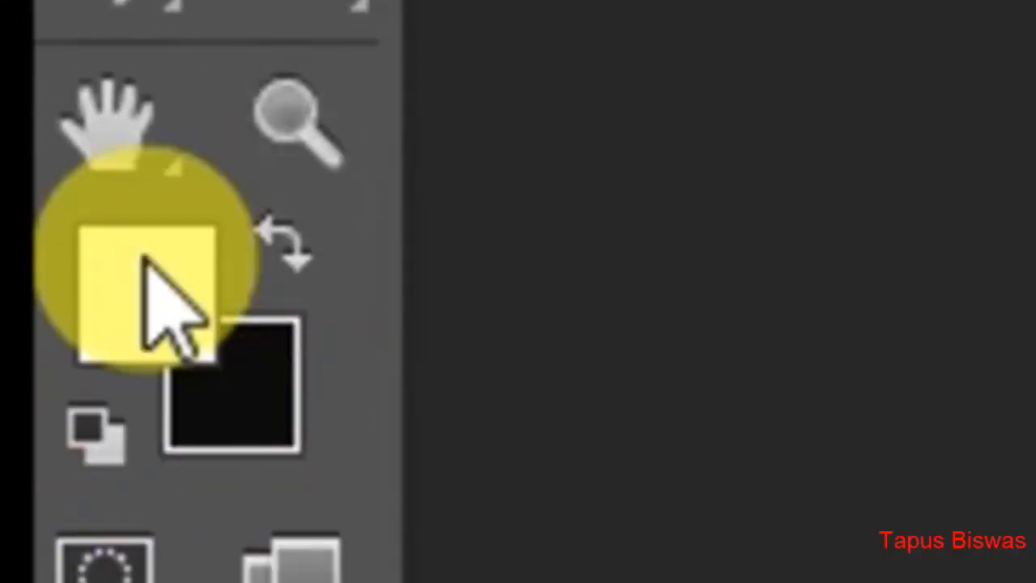
Set the foreground color to red f11247 and fill the background layer with it.
click(141, 291)
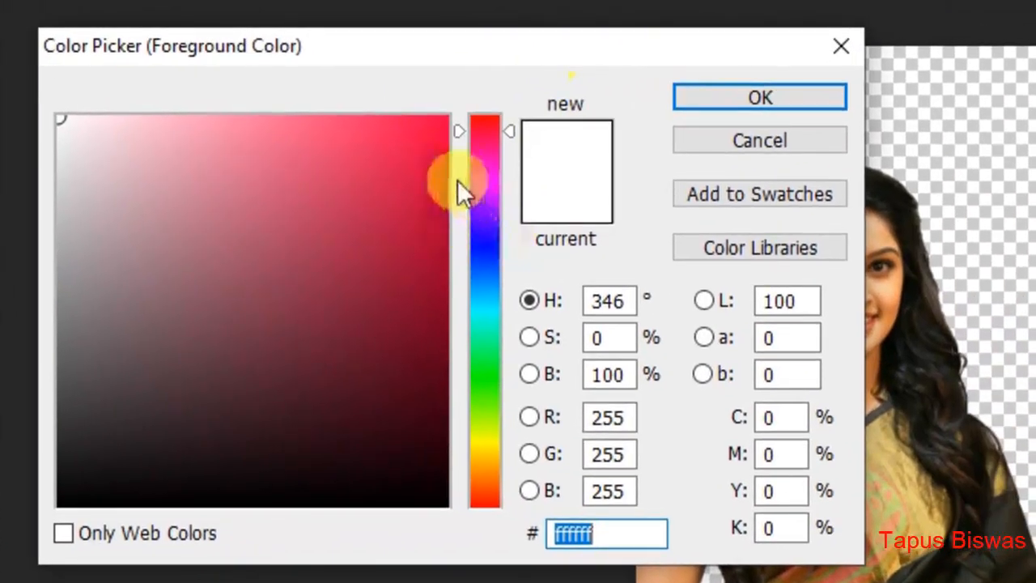
click(419, 136)
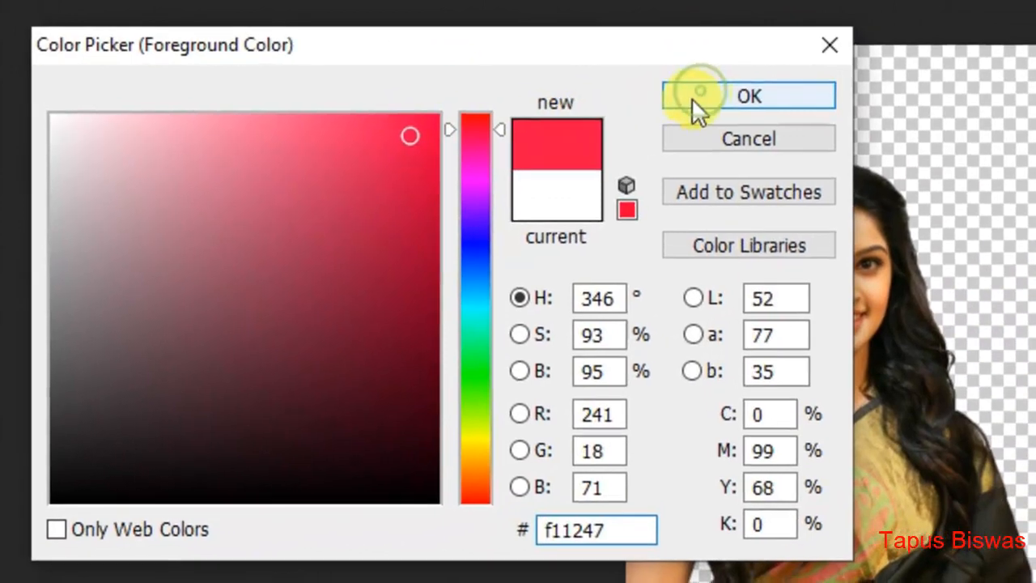
click(710, 97)
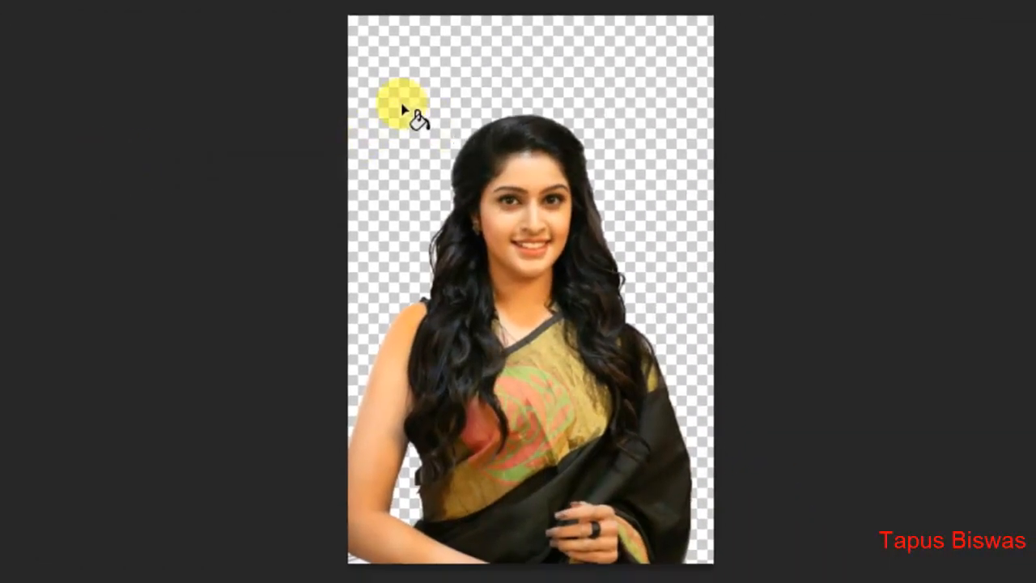
click(395, 103)
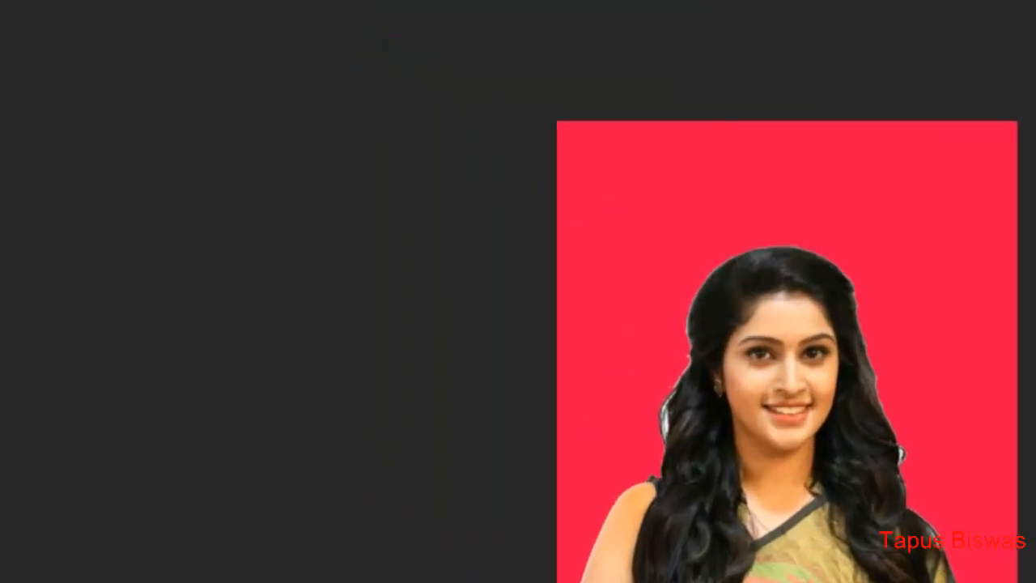
Undo the red fill on the background layer.
click(83, 30)
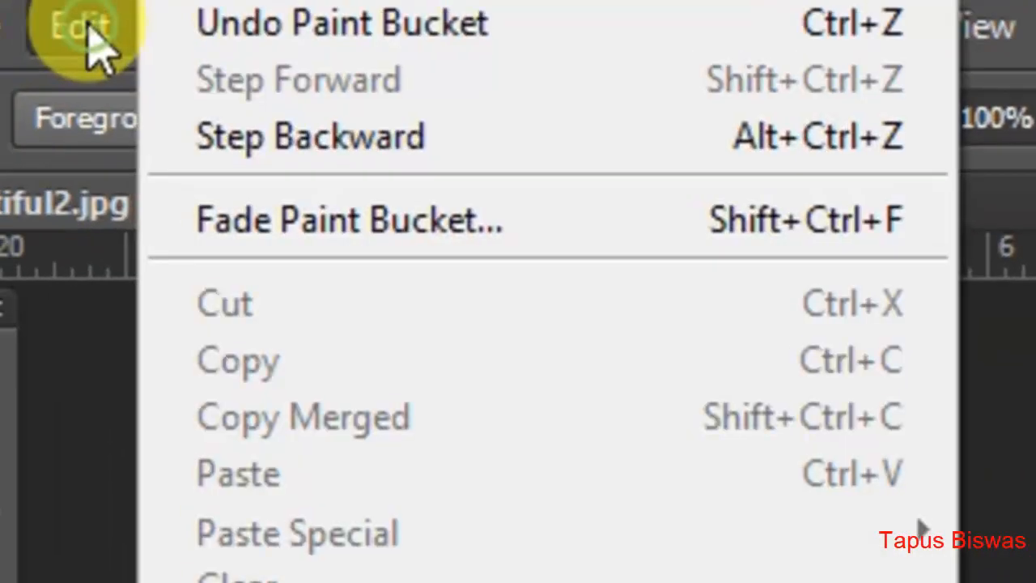
click(315, 162)
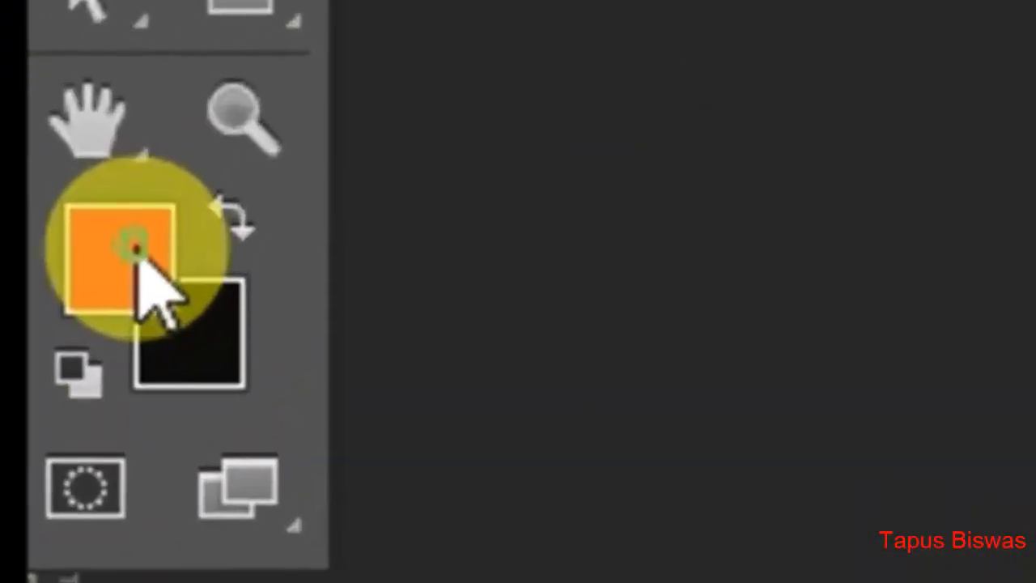
Set the foreground color to blue 08c7f7 and fill the background layer with it using the Paint Bucket.
click(19, 319)
drag(969, 250, 962, 184)
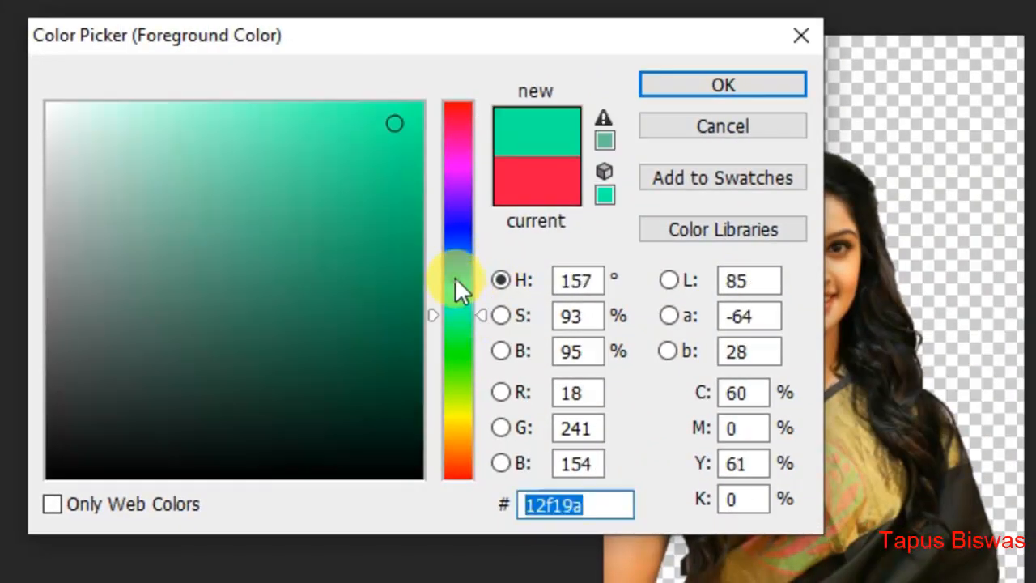
drag(410, 114, 412, 110)
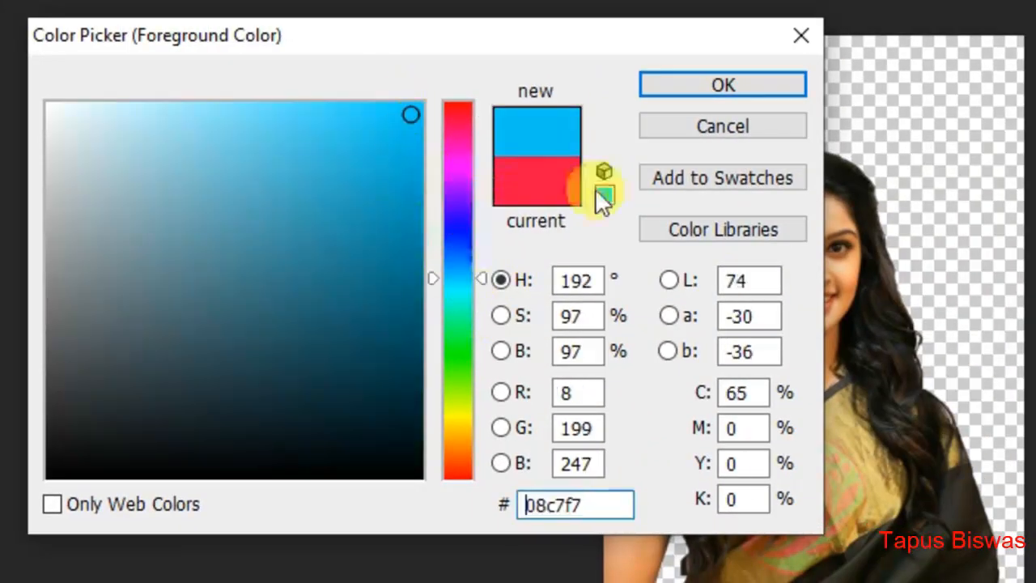
click(742, 83)
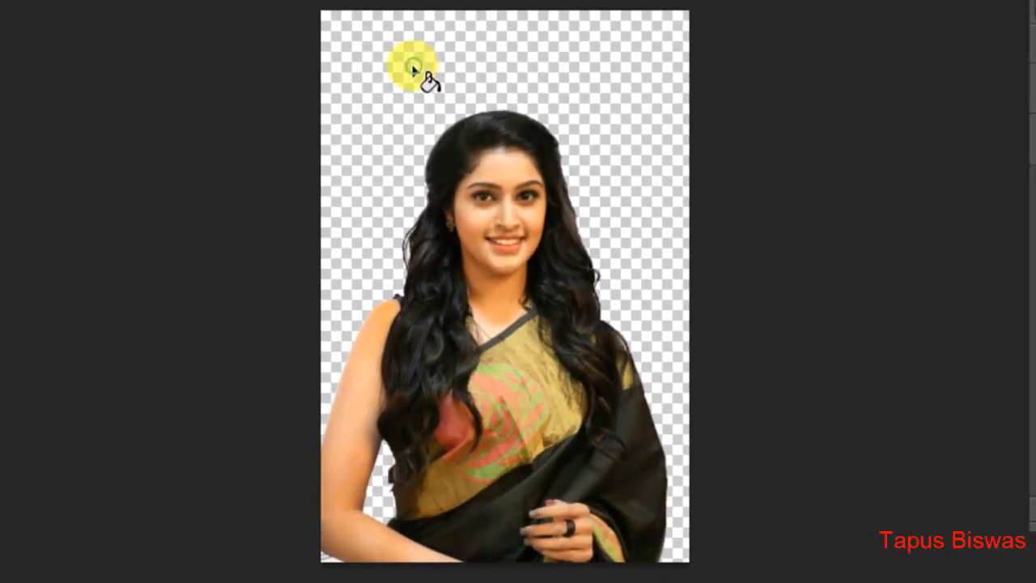
click(413, 69)
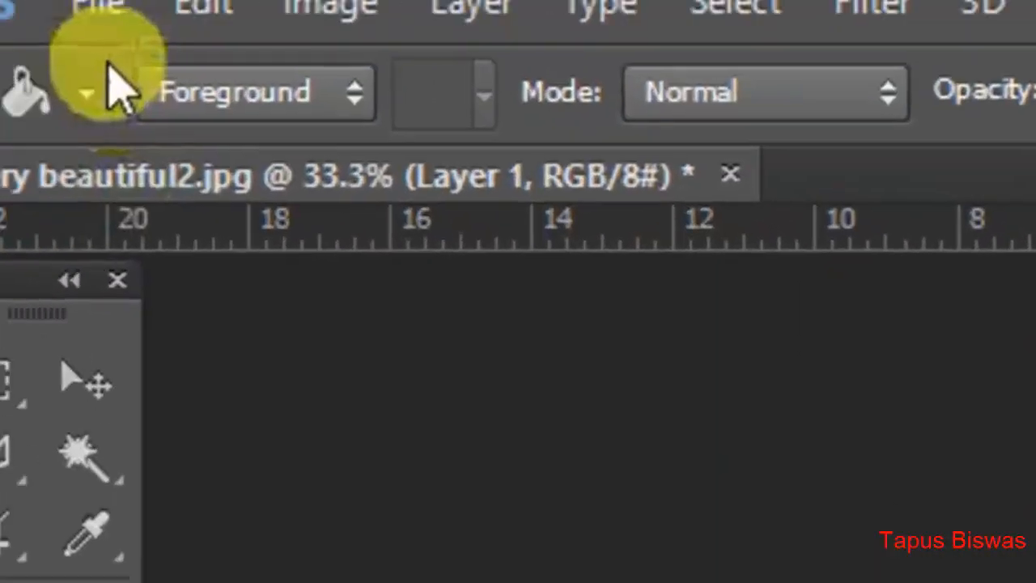
Open the 15043870-happy-teenage-girl-in-blank-white-t-shirt-Stock-Photo image from the girl folder inside Tuturial Photoshop > Picture.
click(97, 8)
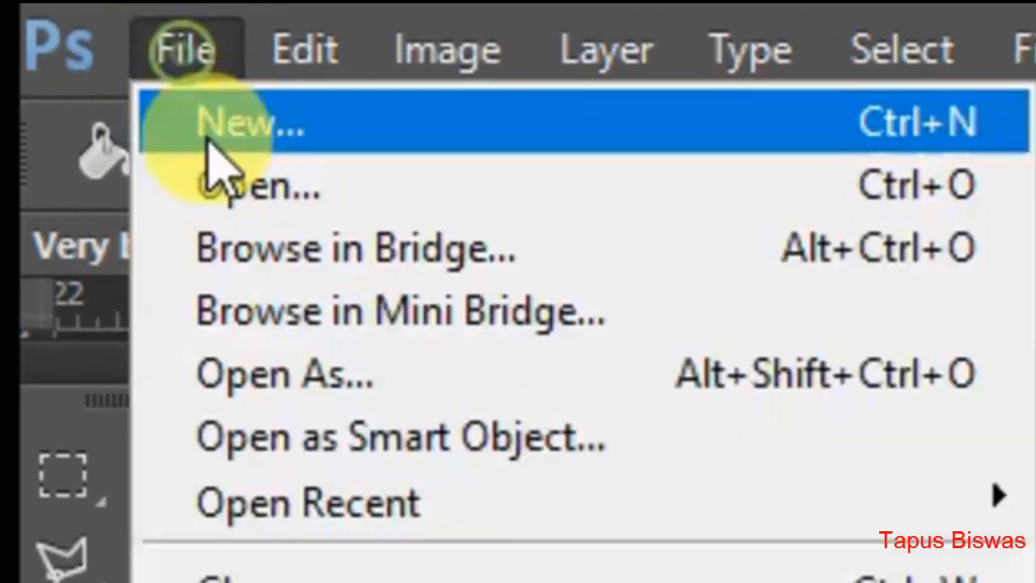
click(243, 187)
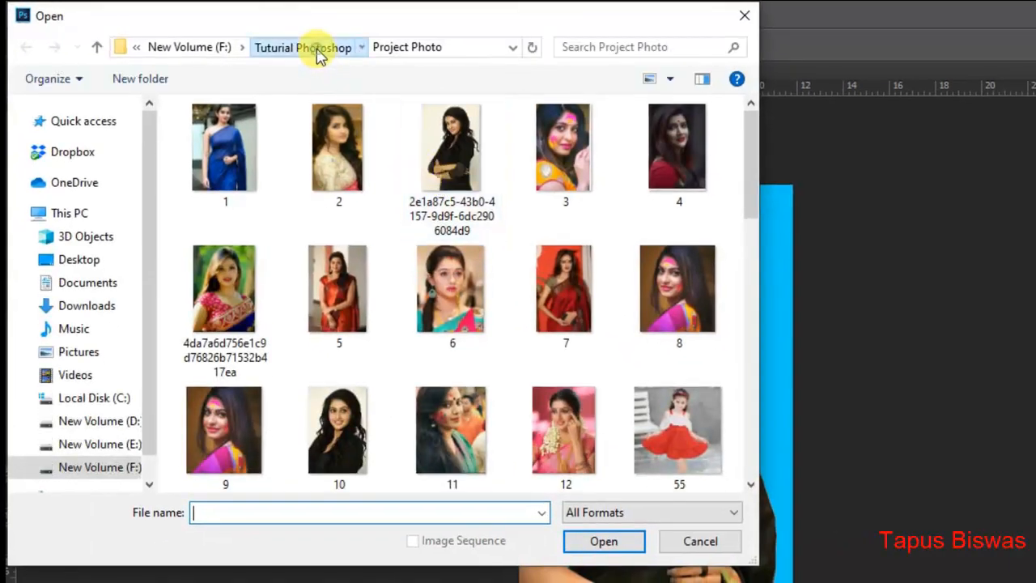
click(318, 50)
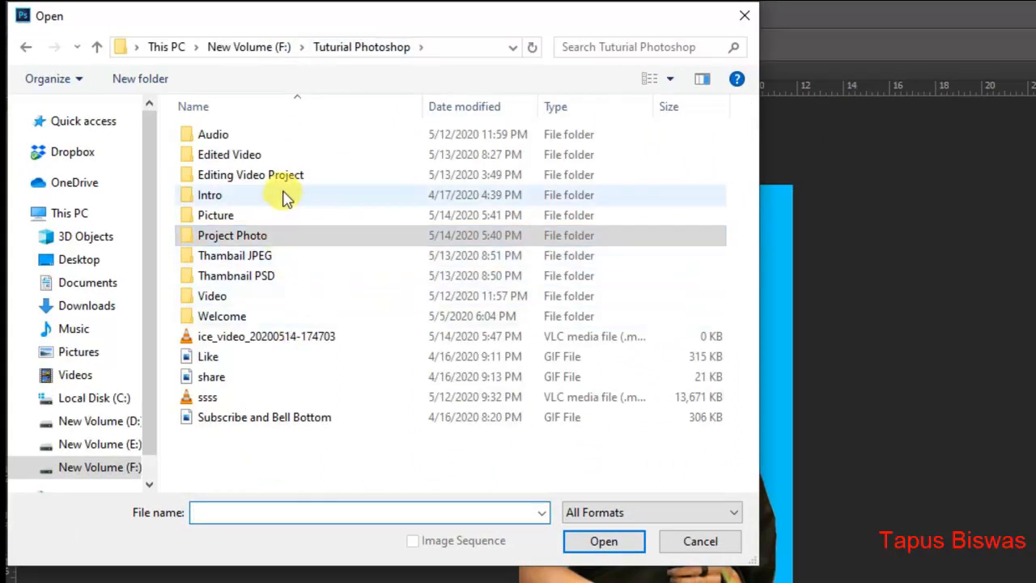
double_click(263, 215)
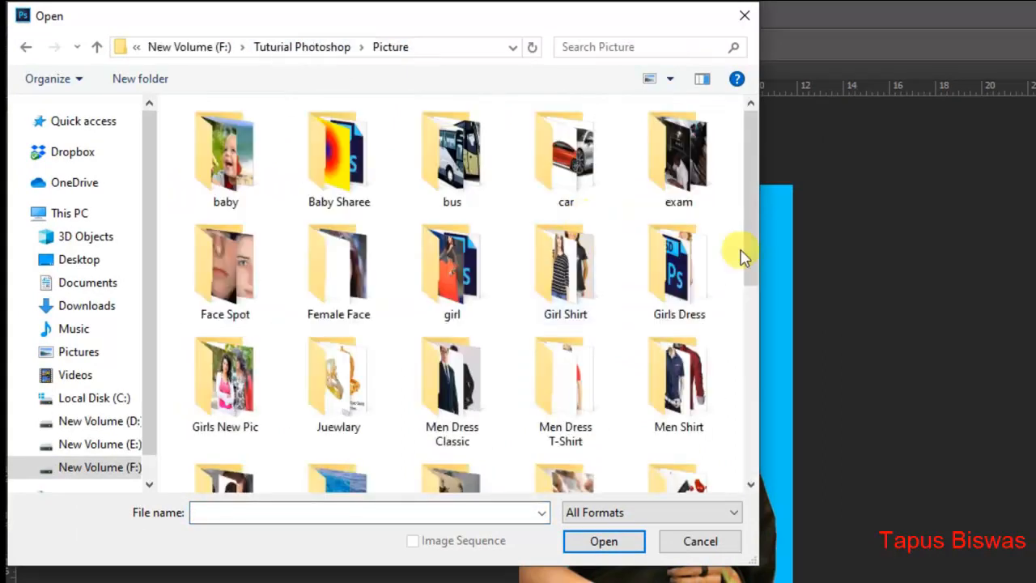
drag(756, 188, 770, 235)
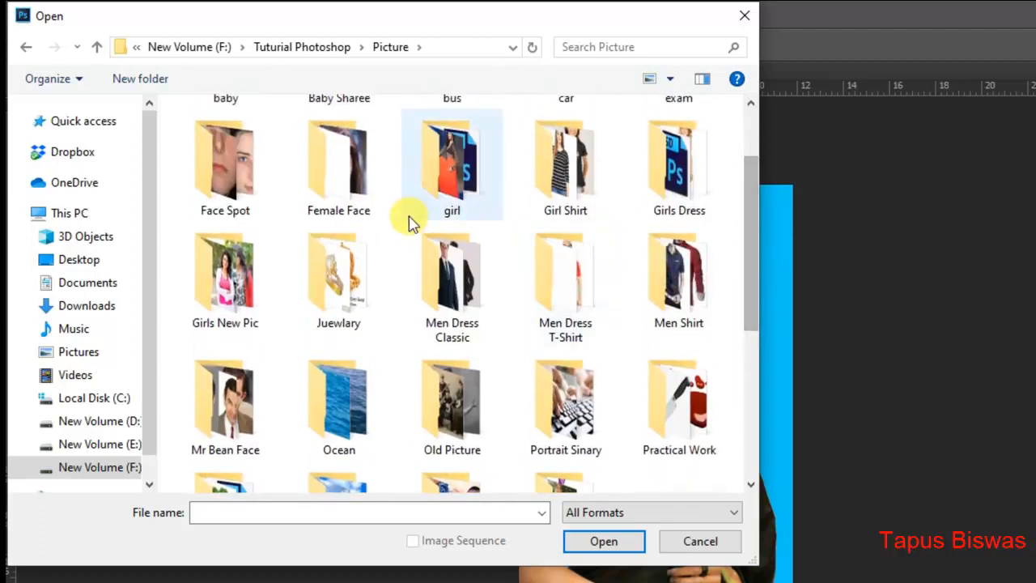
double_click(567, 191)
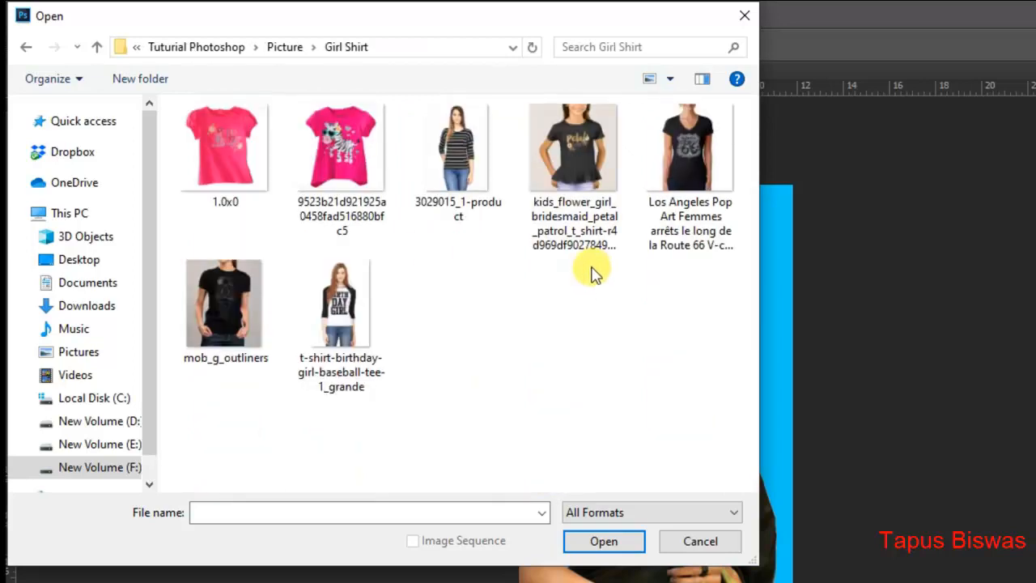
key(BackSpace)
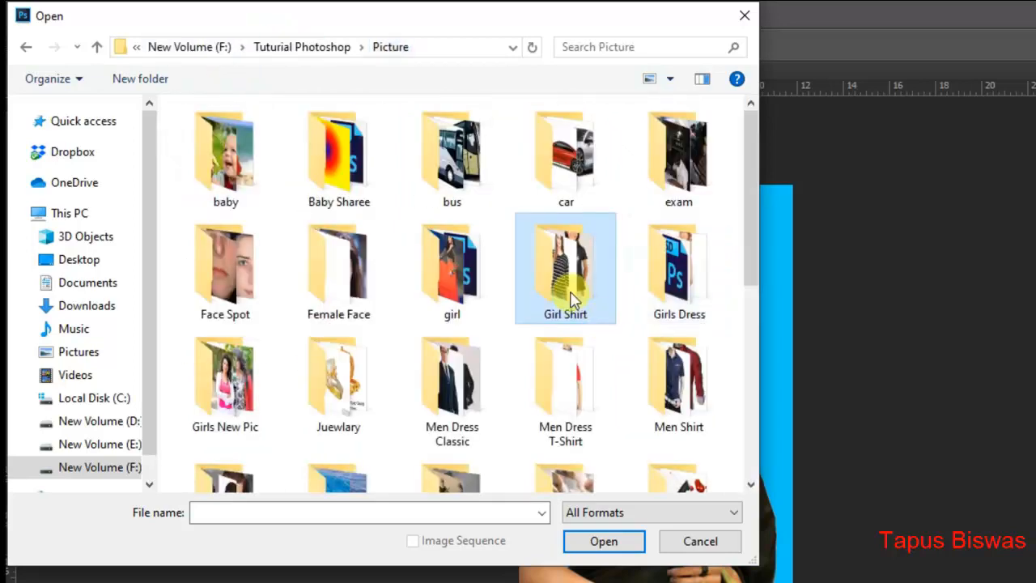
double_click(441, 271)
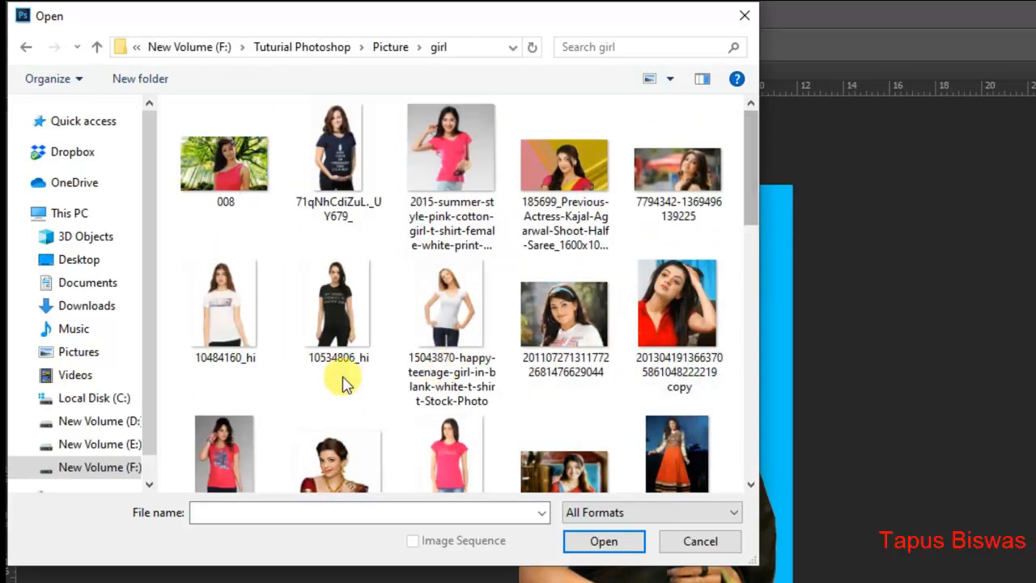
double_click(459, 336)
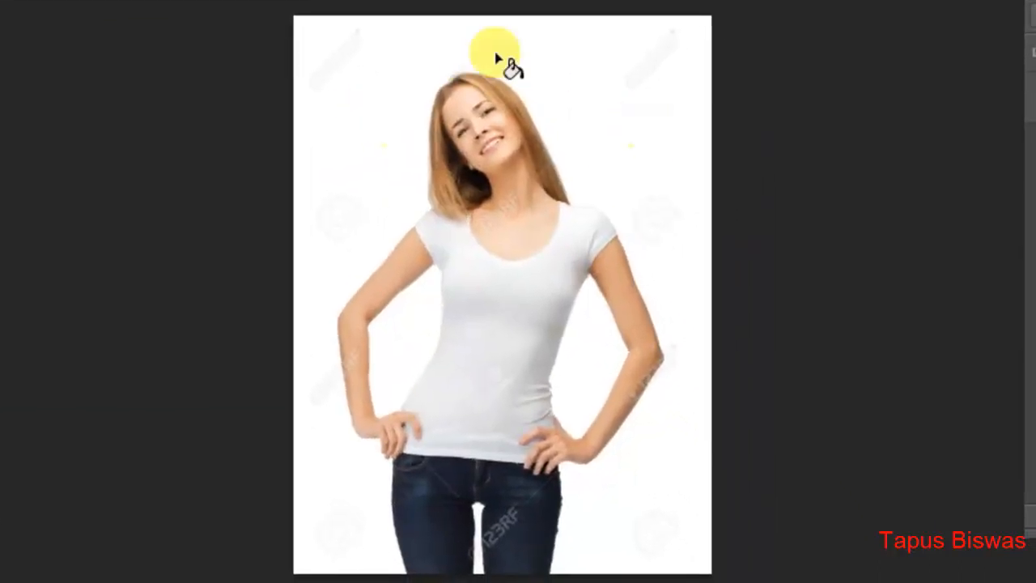
Try filling the photo's white background with the blue foreground color at the current tolerance and undo the fill.
click(362, 130)
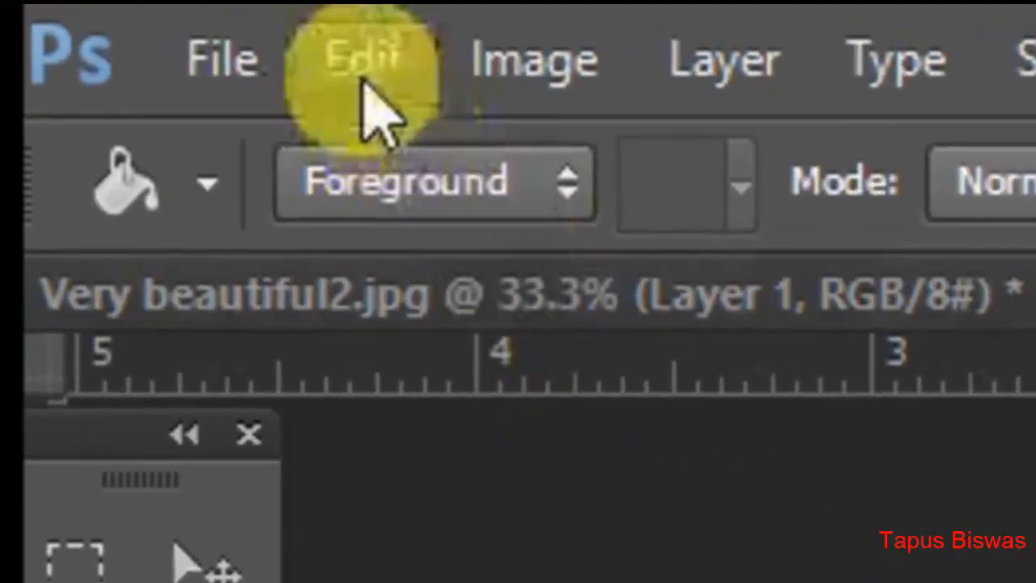
click(364, 70)
click(564, 227)
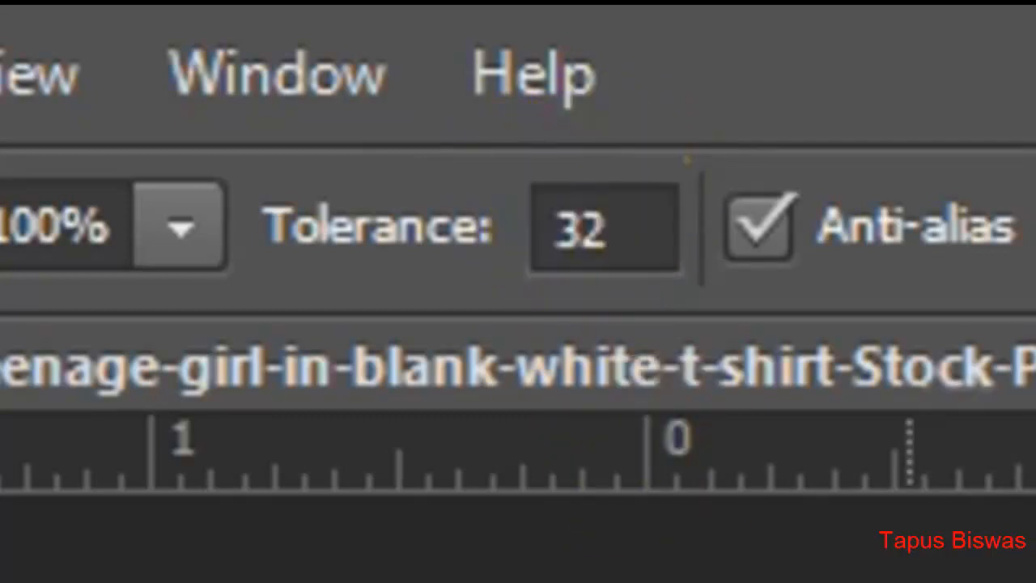
Try the blue background fill with the Paint Bucket tolerance set to 10 and undo it.
click(541, 231)
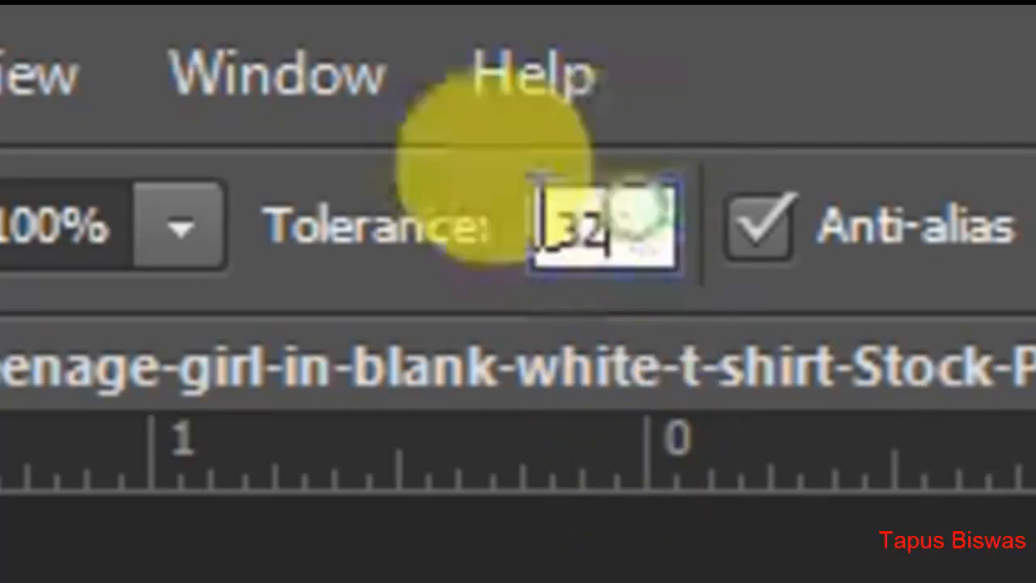
text(10)
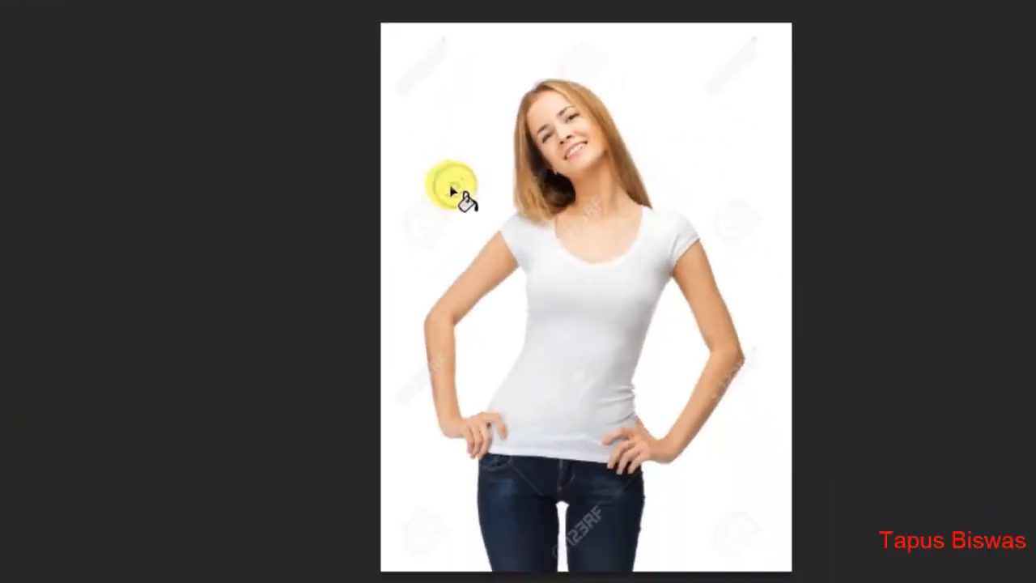
click(487, 296)
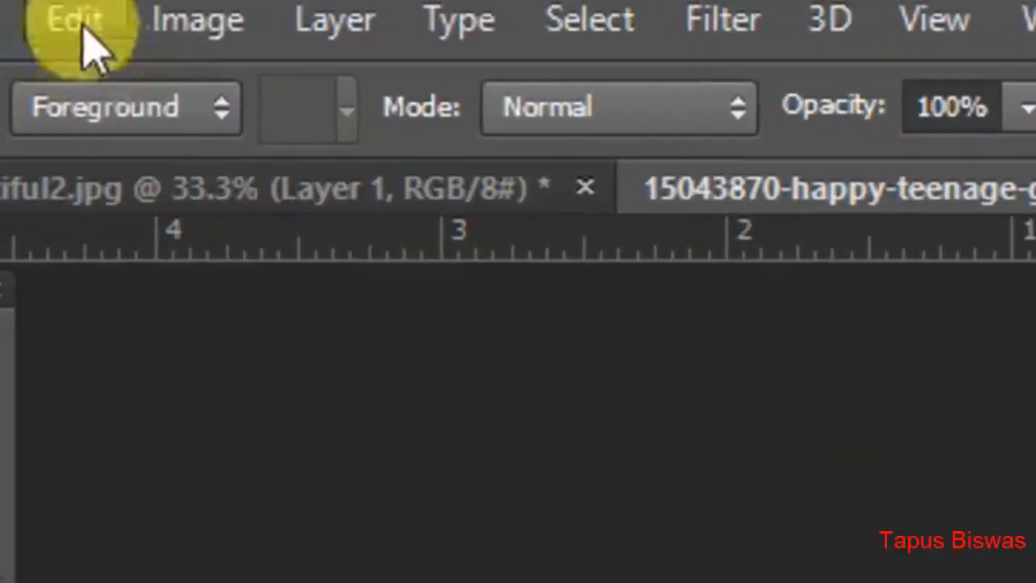
click(82, 25)
click(228, 136)
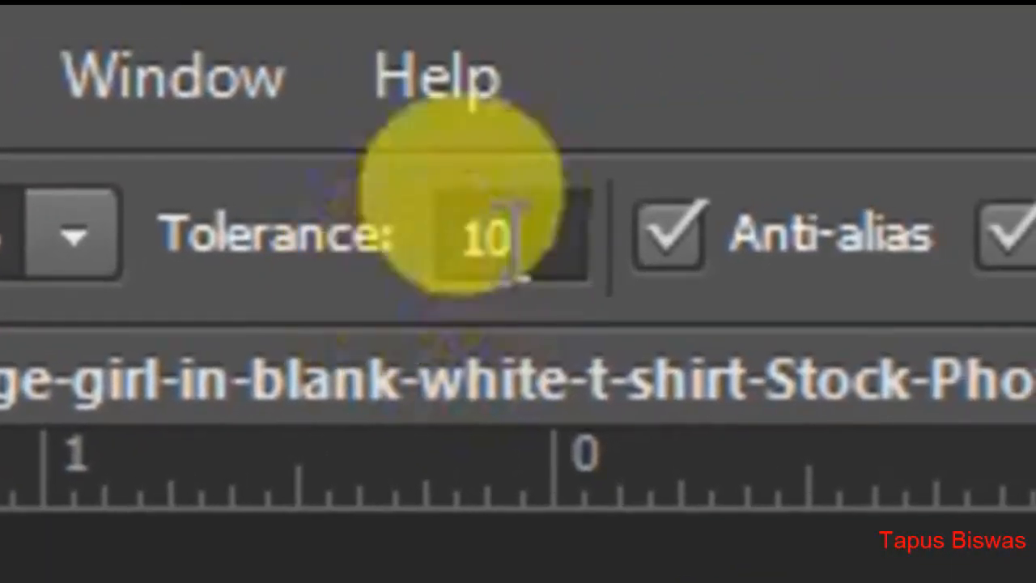
Set the Paint Bucket tolerance to 5 and fill the white background around the woman with blue.
double_click(511, 236)
text(5)
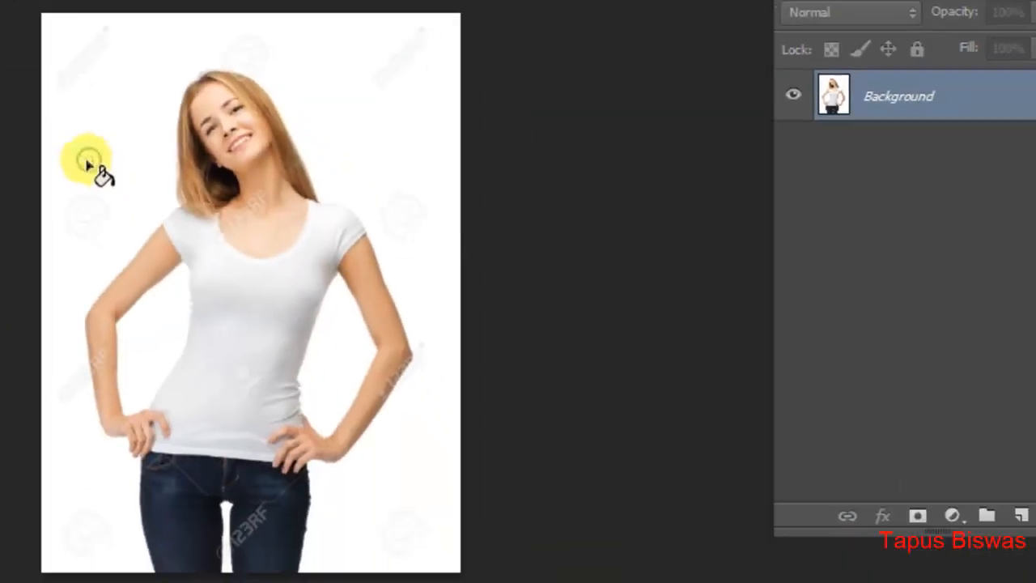
click(87, 164)
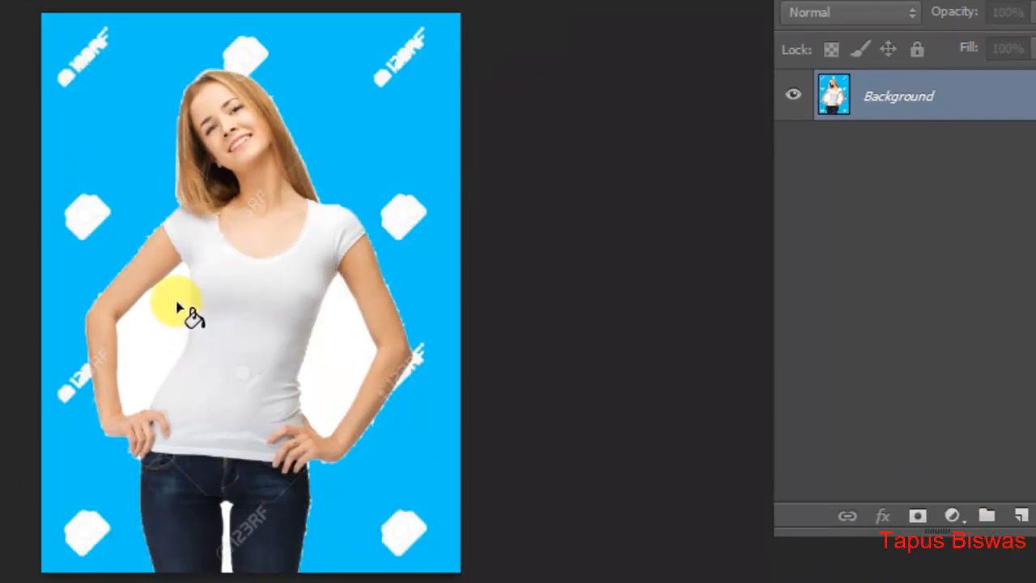
Fill the white camera watermarks left on the blue background with the same blue.
click(124, 212)
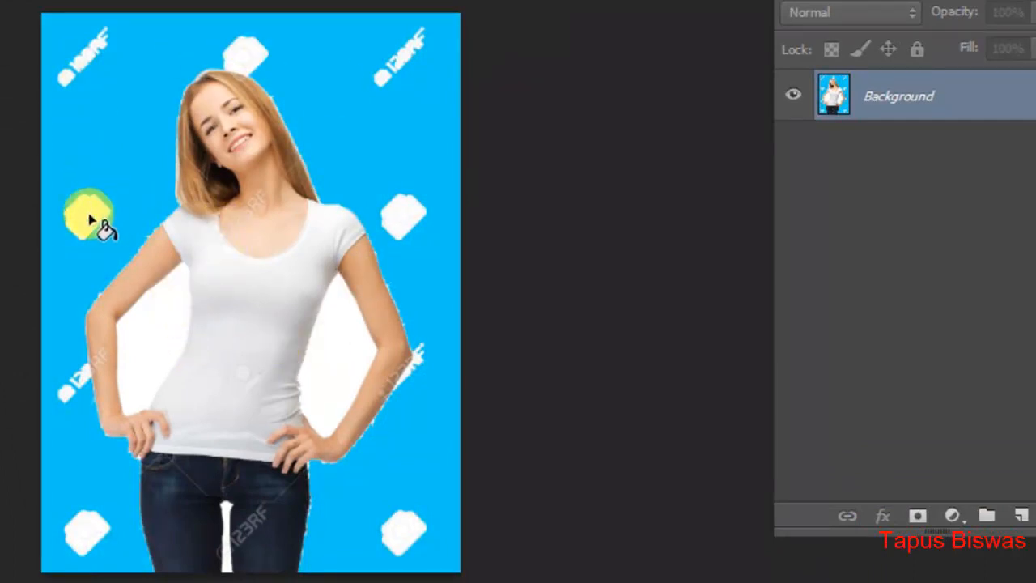
click(103, 221)
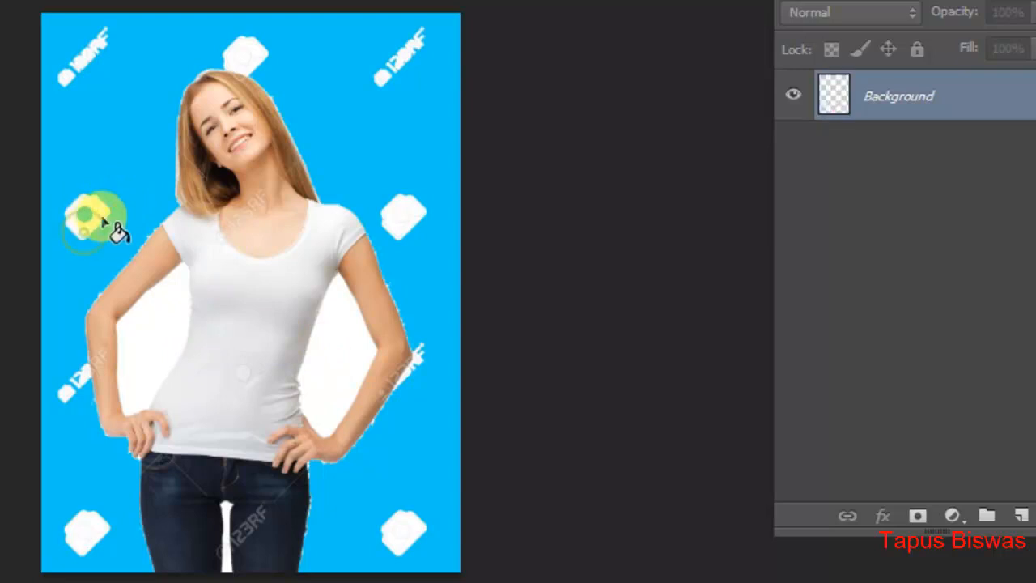
click(89, 55)
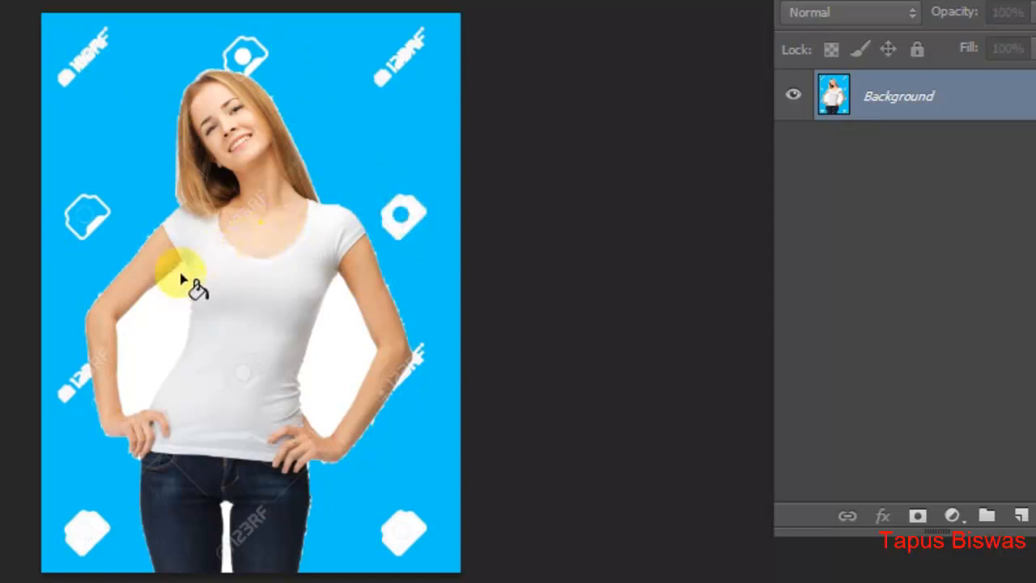
click(98, 194)
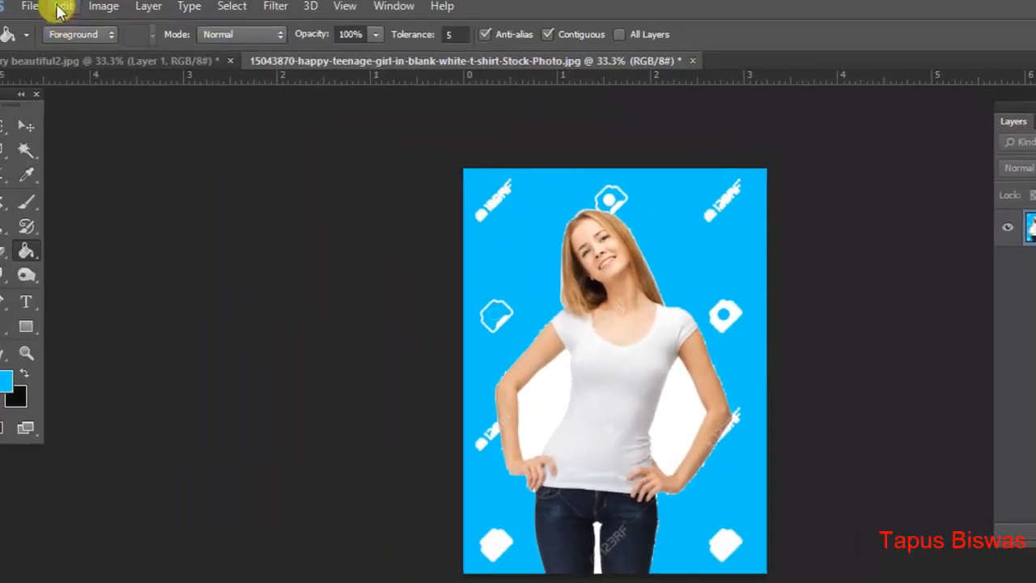
Step back through all the blue fills on the watermarks and the background.
click(84, 13)
click(85, 14)
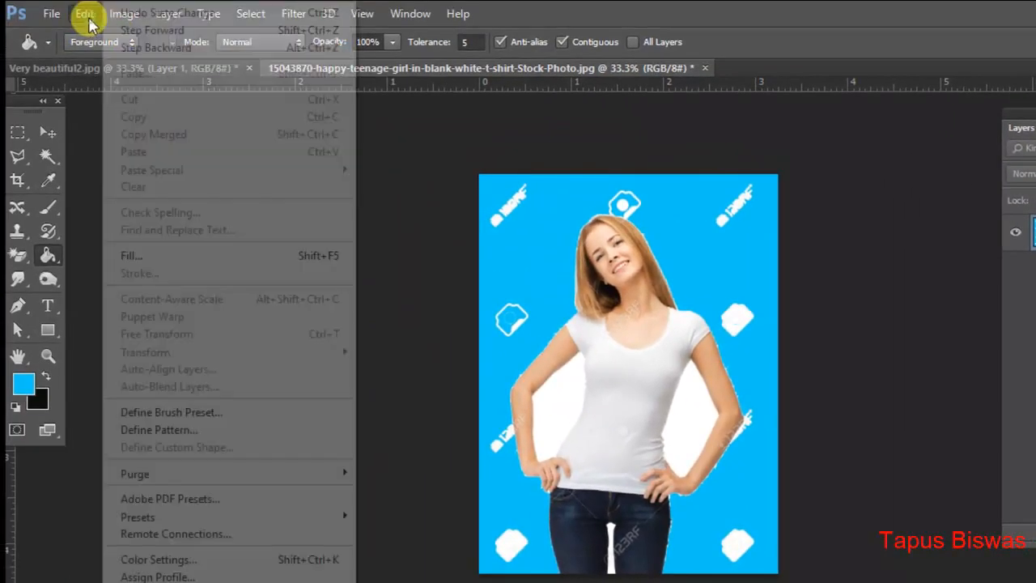
click(109, 45)
click(84, 16)
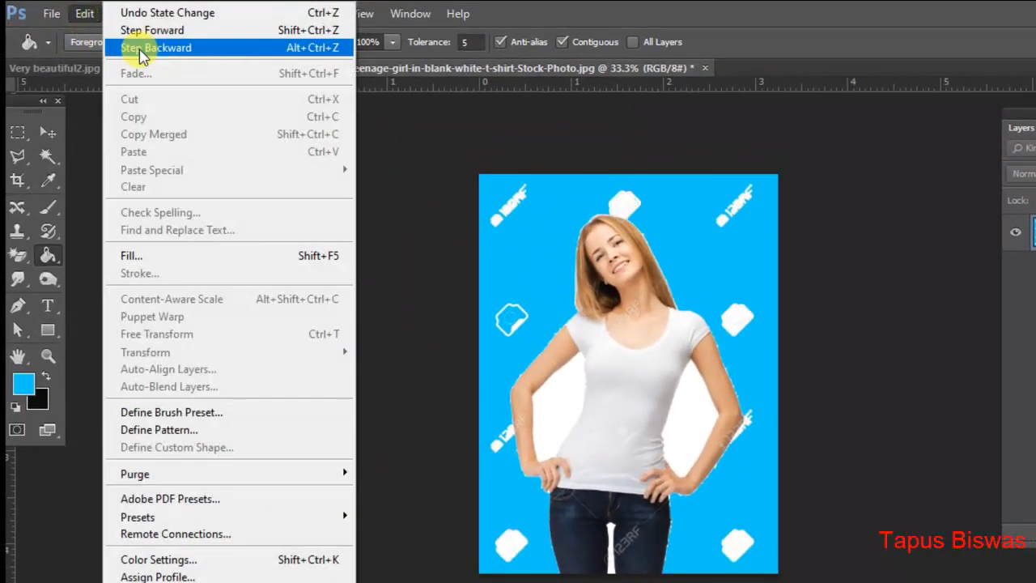
click(137, 46)
click(89, 16)
click(137, 47)
click(84, 13)
click(129, 46)
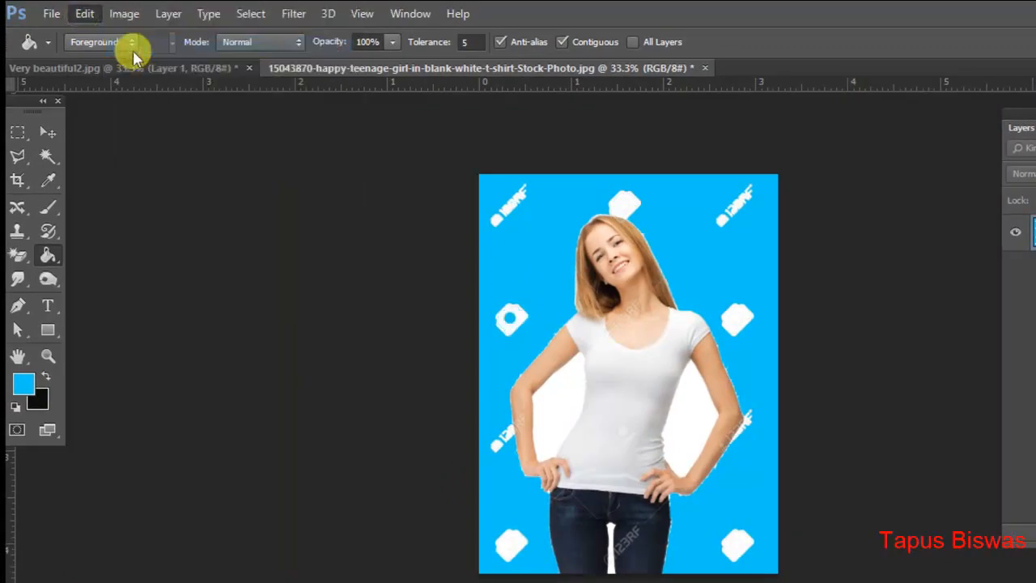
click(85, 13)
click(143, 47)
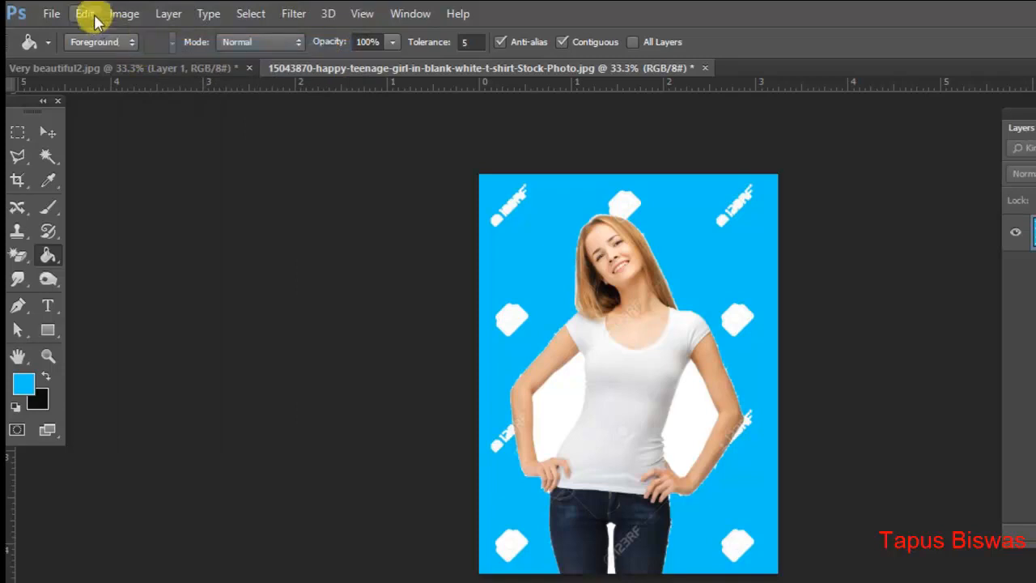
click(86, 13)
click(131, 47)
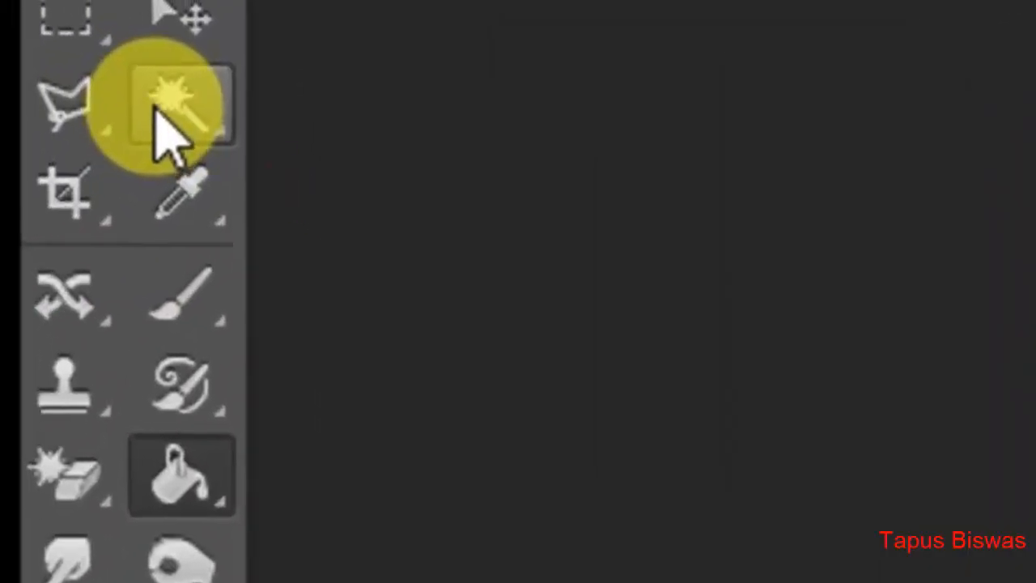
Try selecting the white background with the Magic Wand Tool and clear the selection.
click(154, 106)
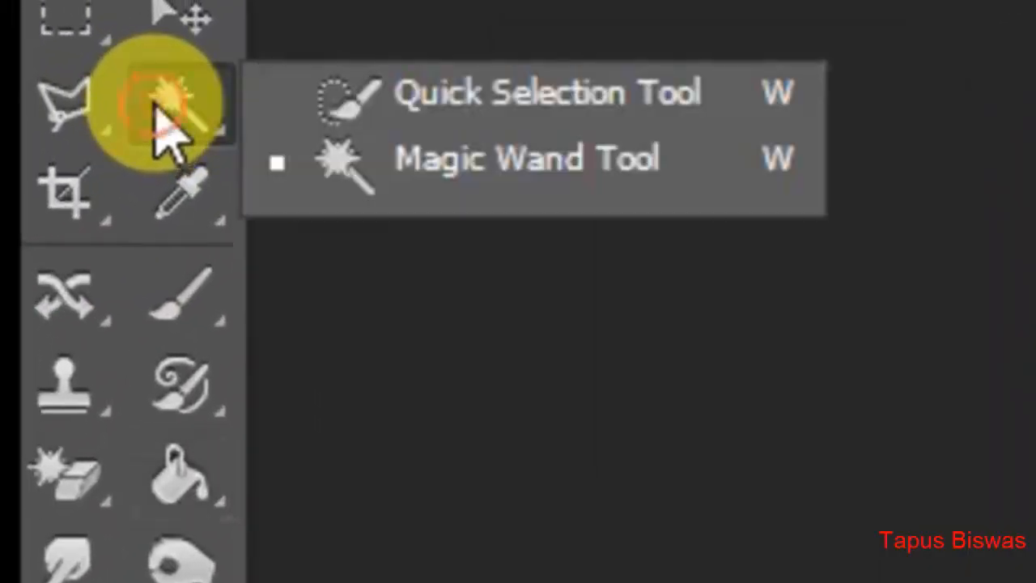
click(457, 159)
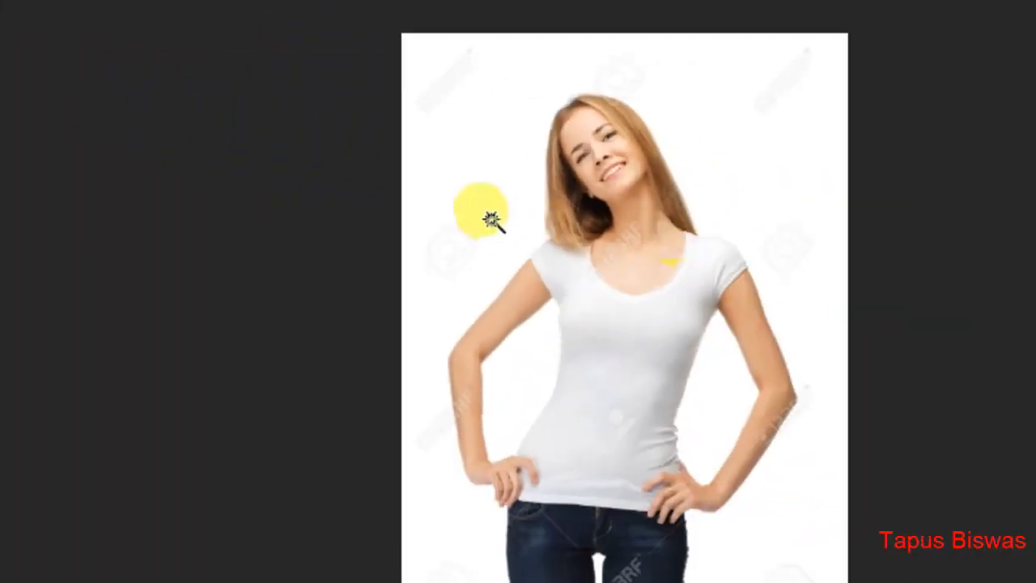
click(490, 219)
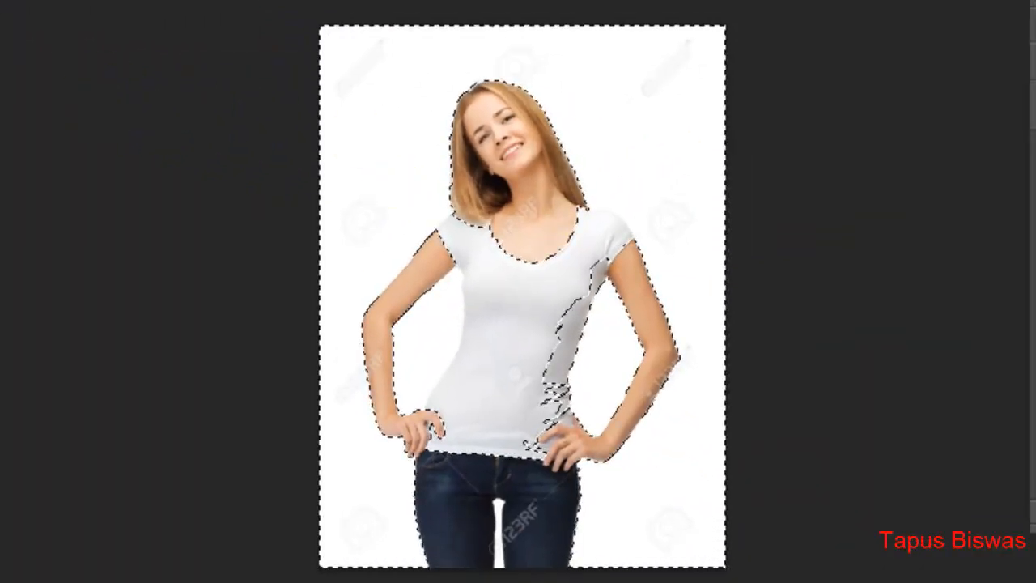
click(185, 51)
click(245, 190)
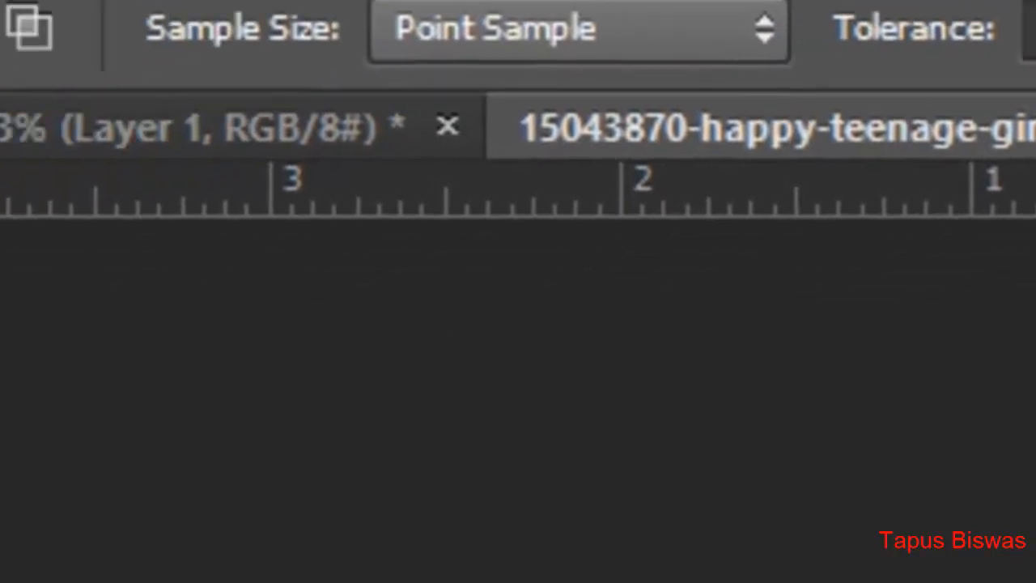
Trace the background around the woman and along the image borders with the Magnetic Lasso Tool and close it into a selection.
click(70, 245)
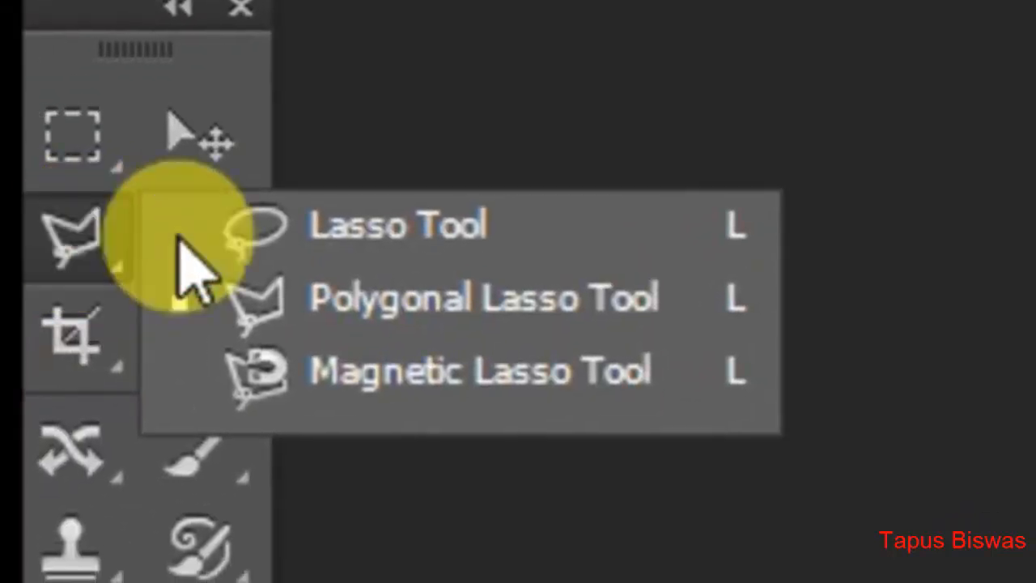
click(470, 395)
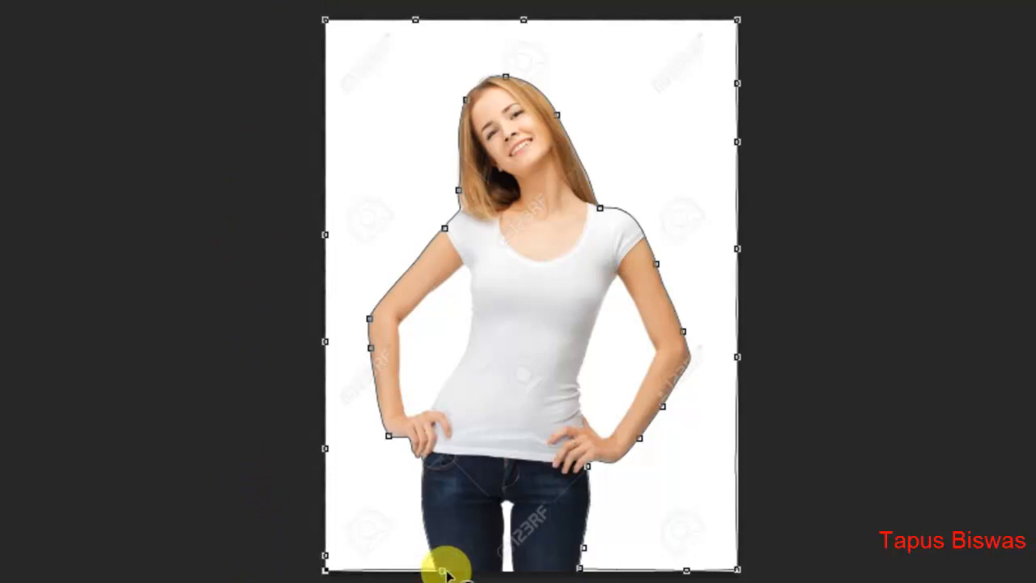
key(ctrl+Return)
Fill the selected background with the blue foreground color using the Paint Bucket Tool.
click(192, 254)
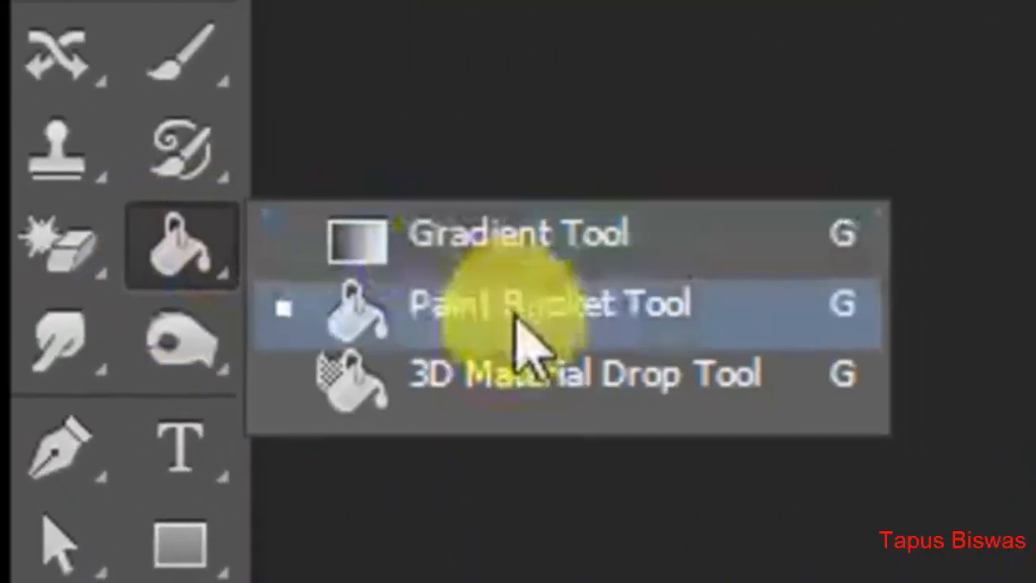
click(543, 312)
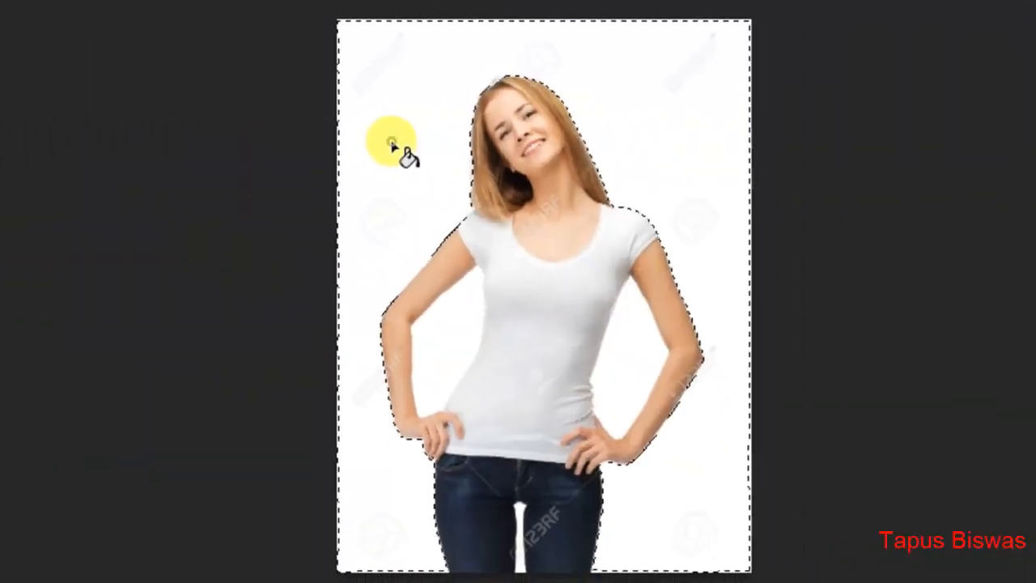
click(397, 150)
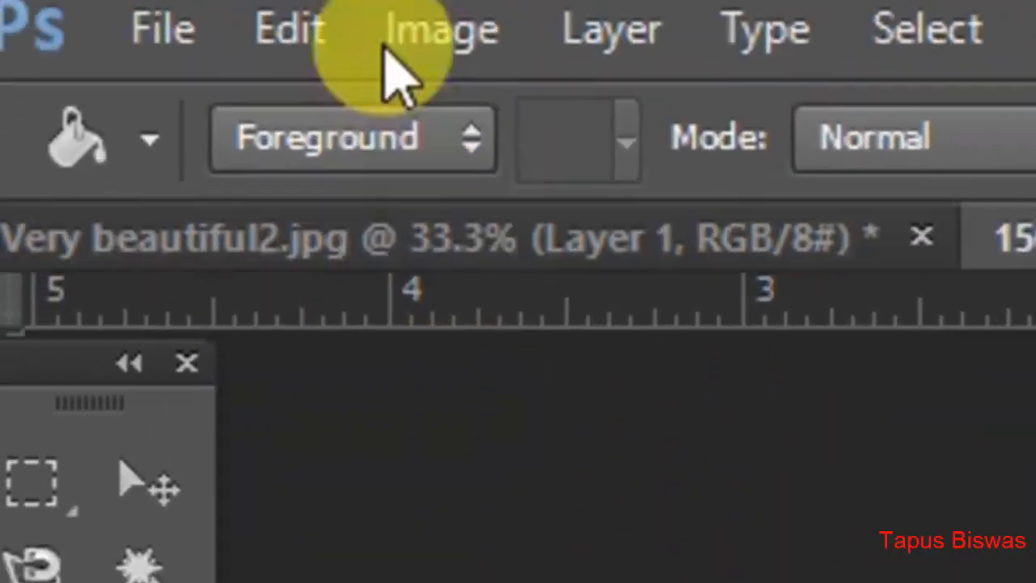
Undo the blue background fill, set the Paint Bucket tolerance to 50 and fill the background again.
click(289, 28)
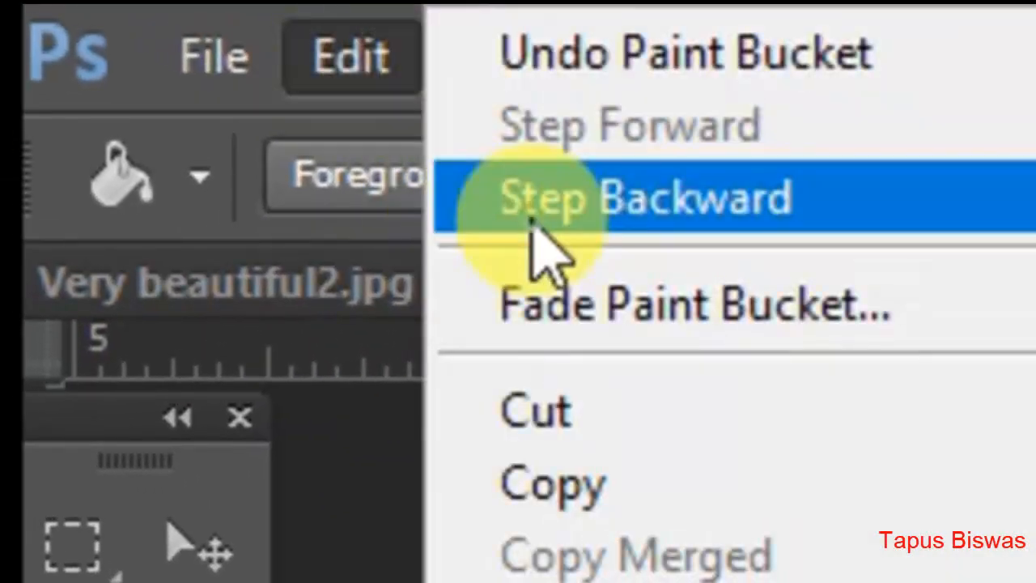
click(531, 225)
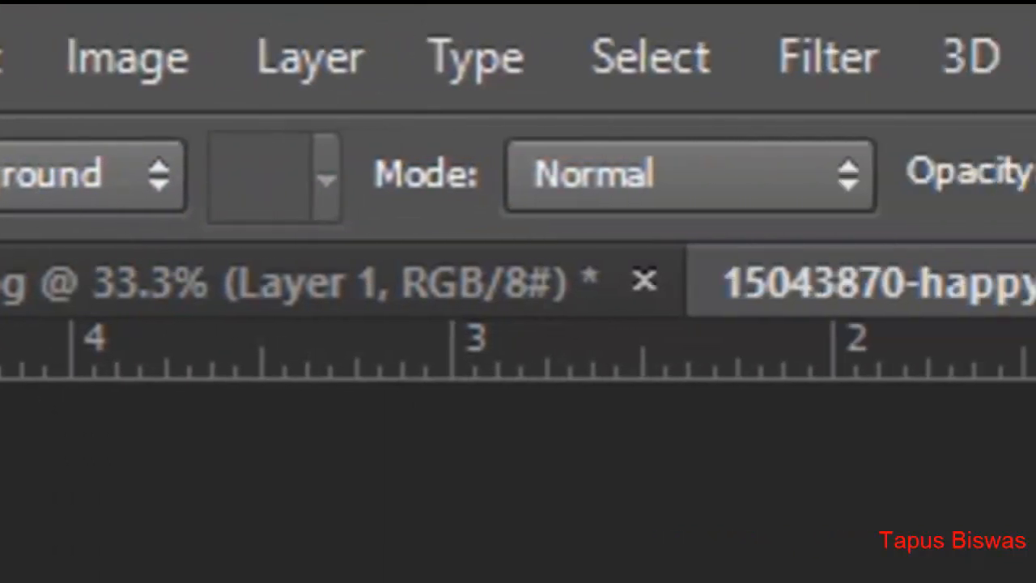
click(720, 150)
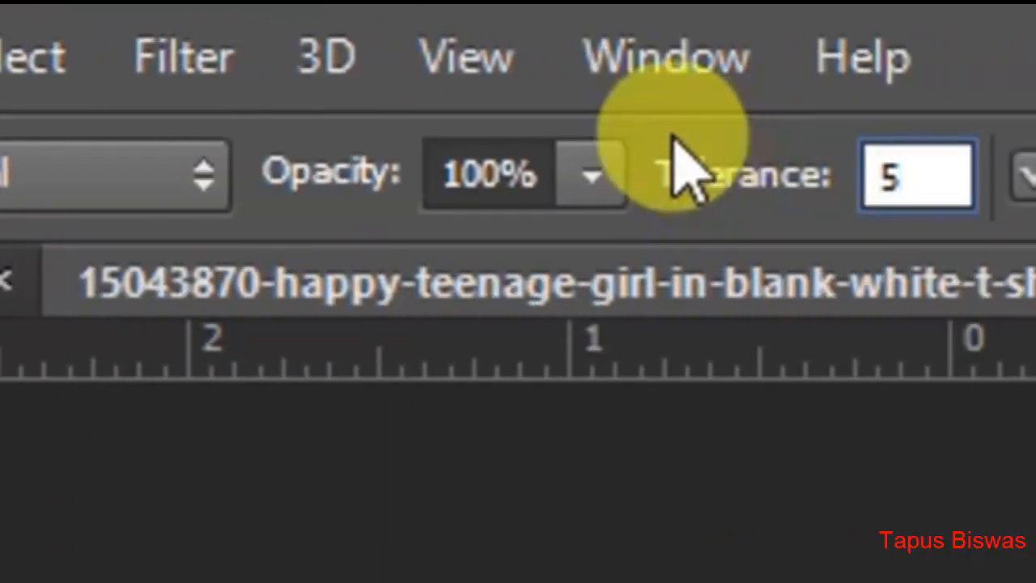
text(0)
click(411, 150)
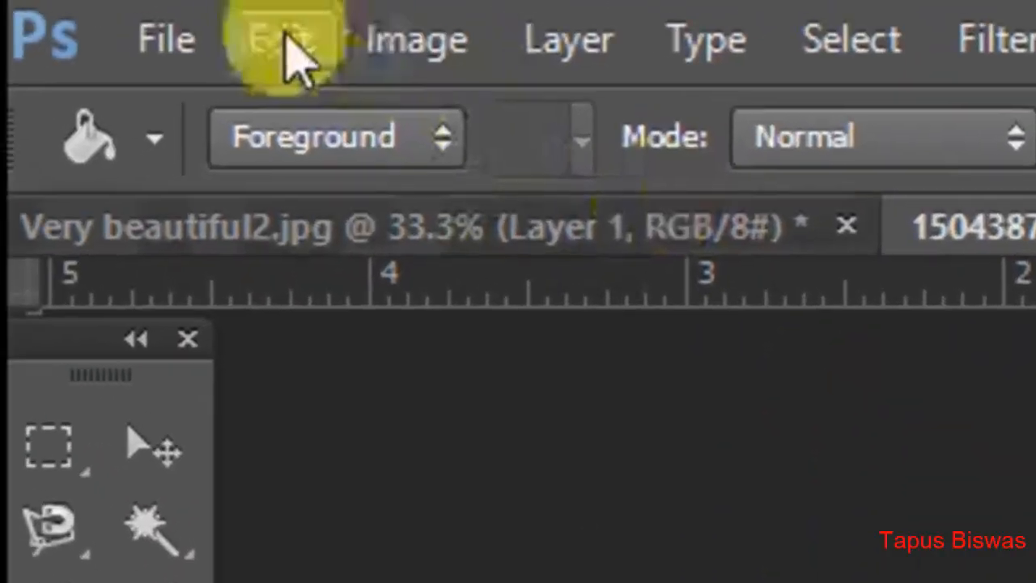
Step back the last Paint Bucket fill and close the teenage girl stock photo.
click(295, 42)
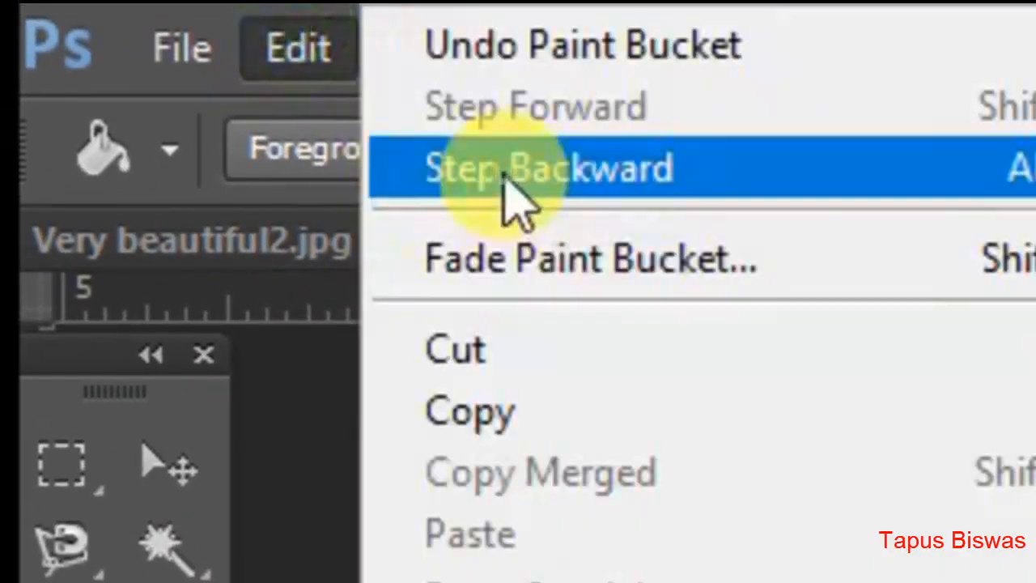
click(510, 202)
click(182, 48)
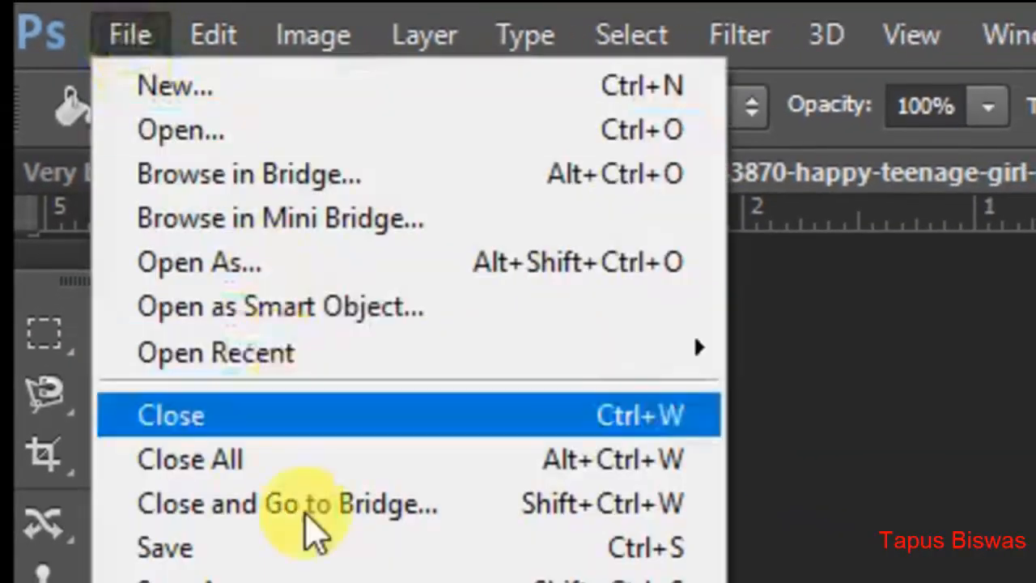
click(324, 423)
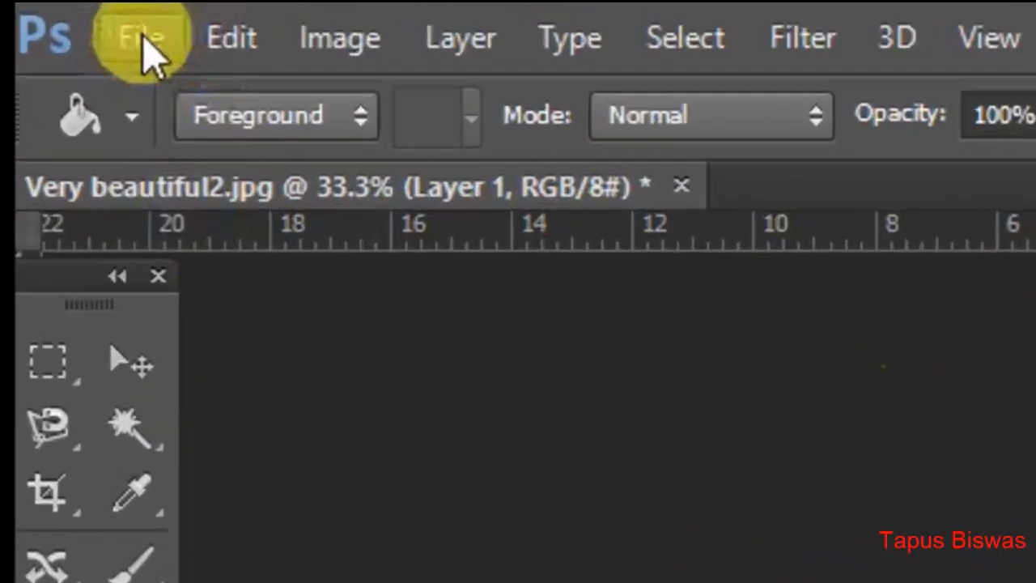
Open the image 2e1a87c5-43b0-4157-9d9f-6dc2906084d9 from the Project Photo folder in Tuturial Photoshop.
click(120, 32)
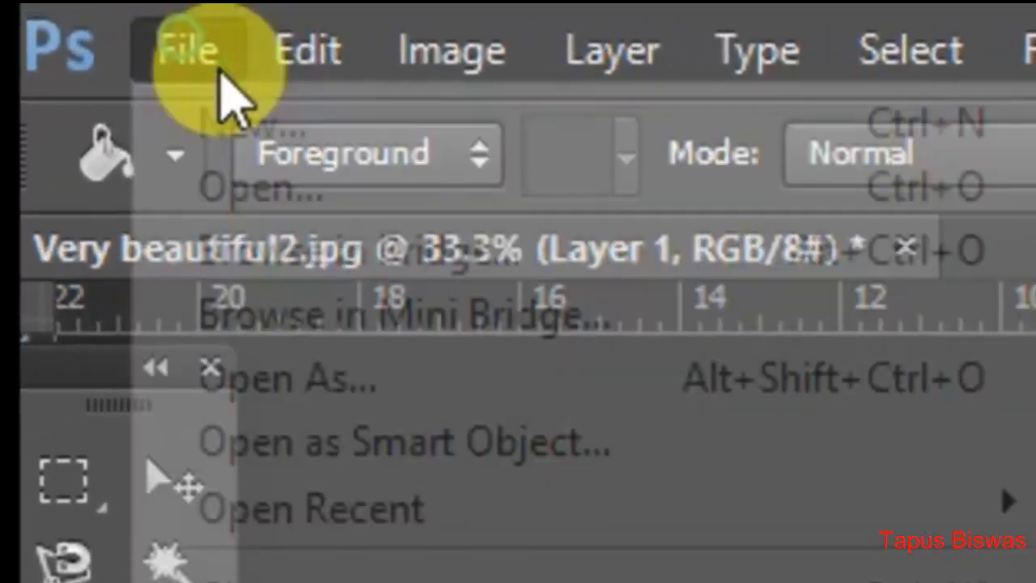
click(347, 198)
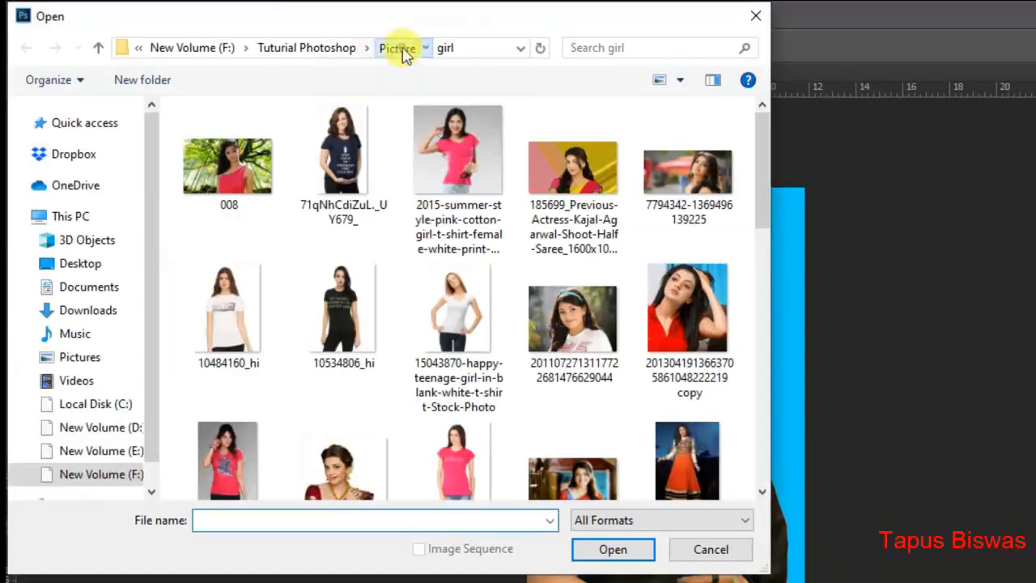
click(397, 48)
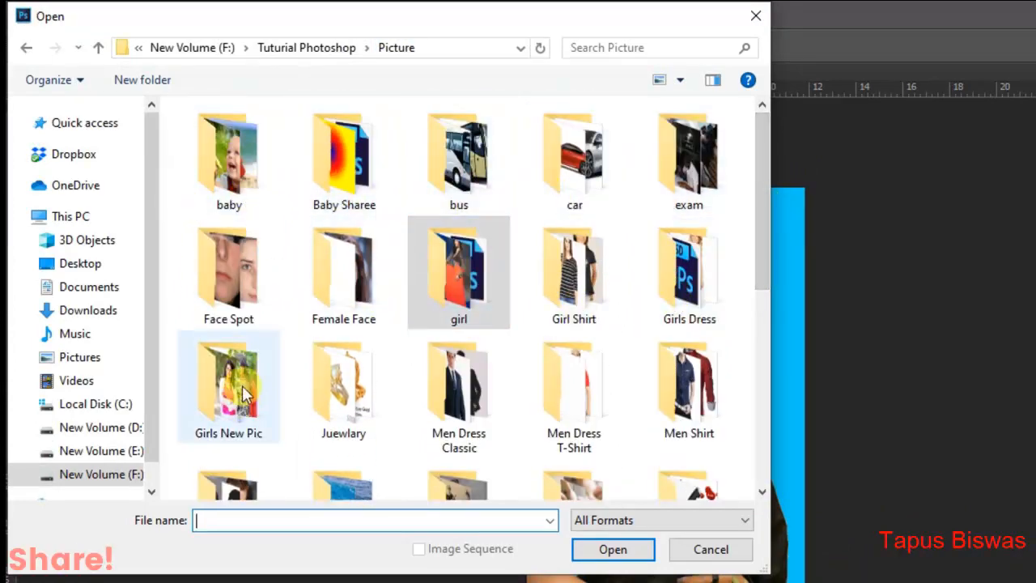
click(253, 182)
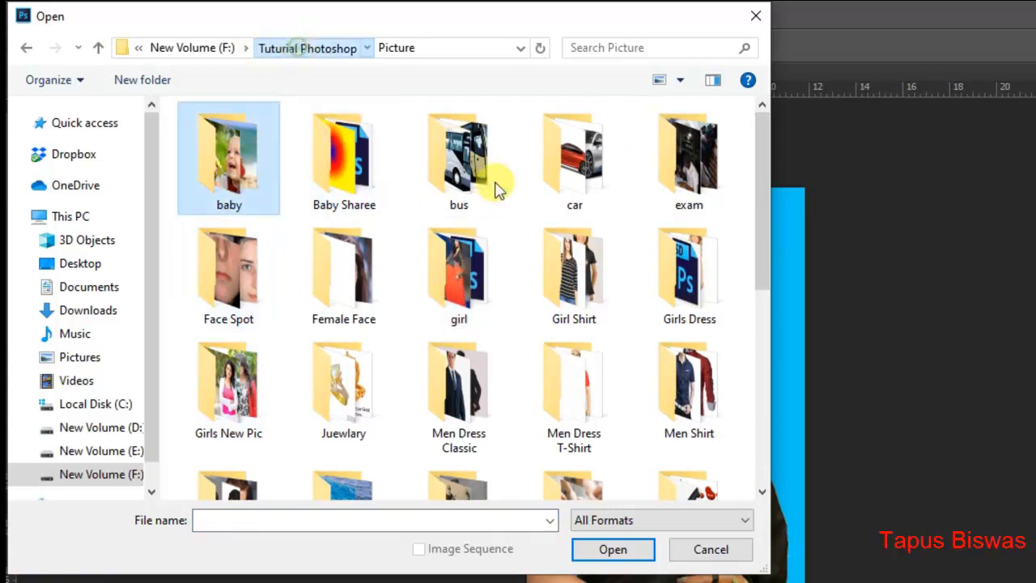
double_click(262, 240)
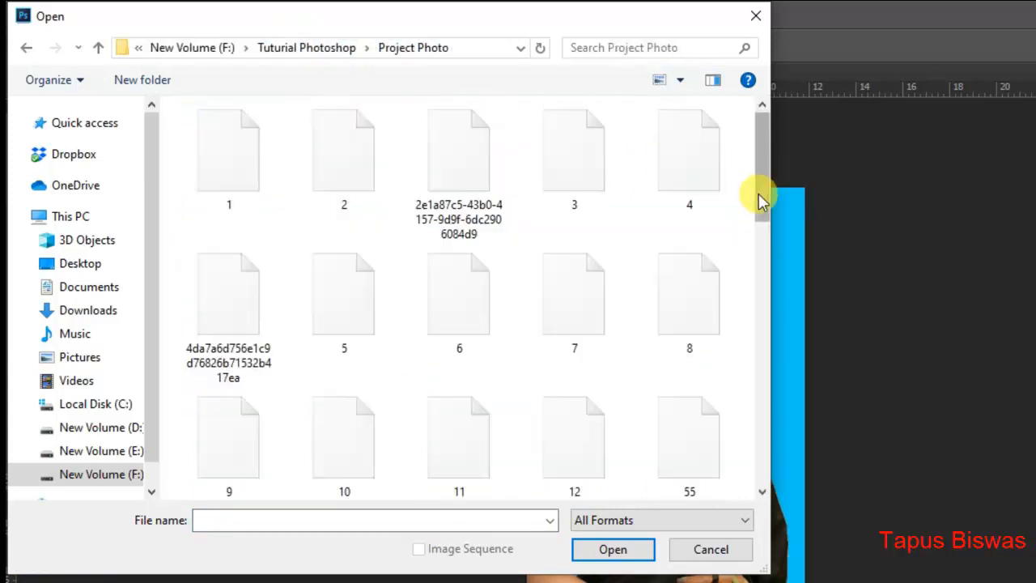
double_click(476, 185)
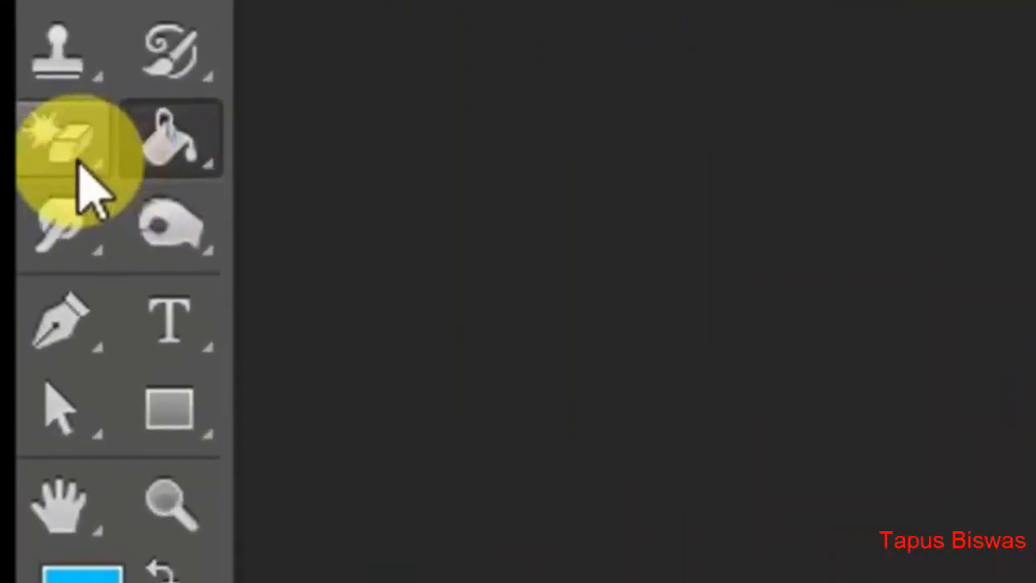
Erase the cream background around the woman with the Magic Eraser Tool and add a new empty layer.
right_click(65, 150)
click(413, 263)
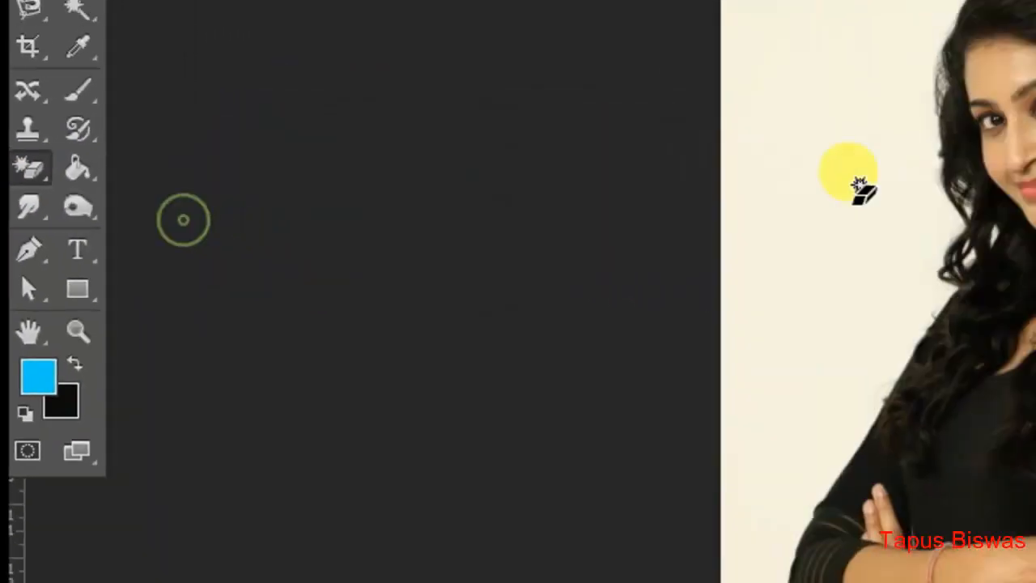
click(539, 203)
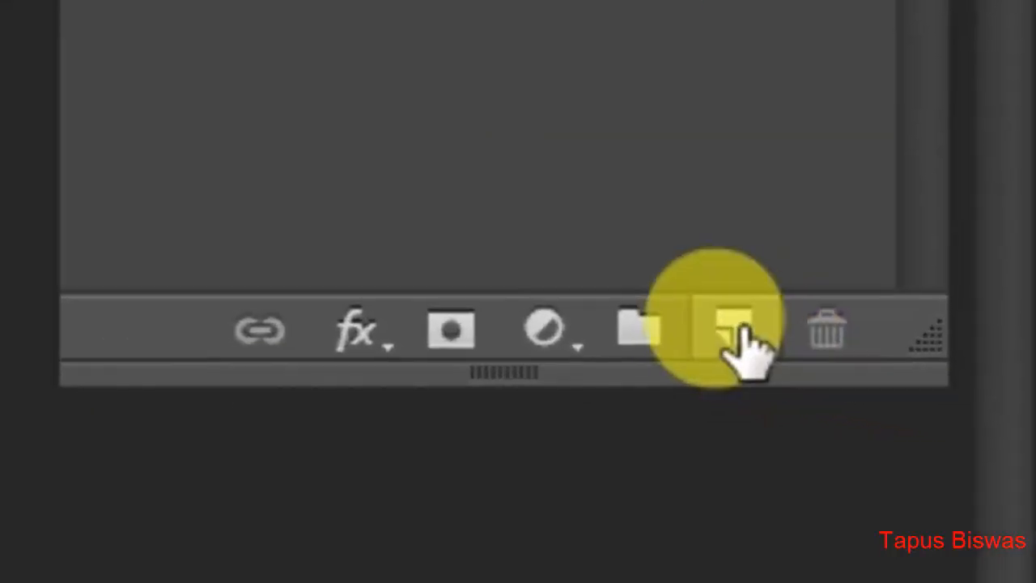
click(938, 386)
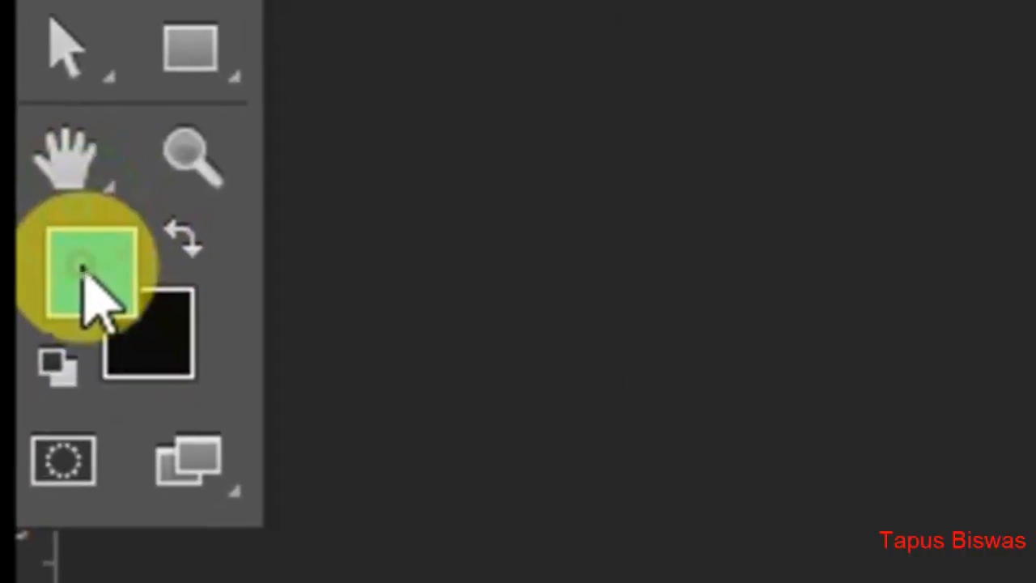
Change the foreground color to bright green.
click(97, 276)
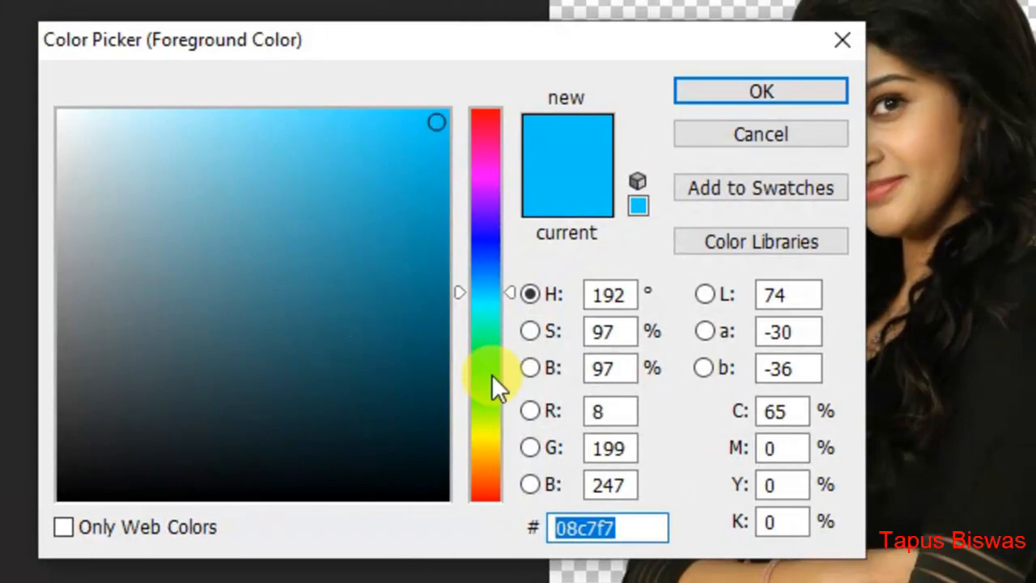
click(491, 374)
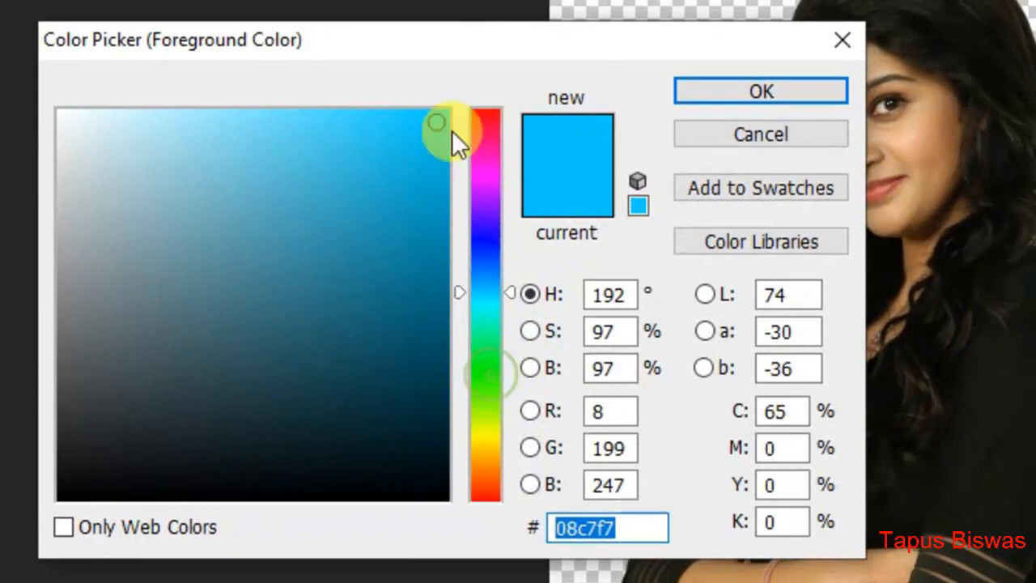
click(724, 92)
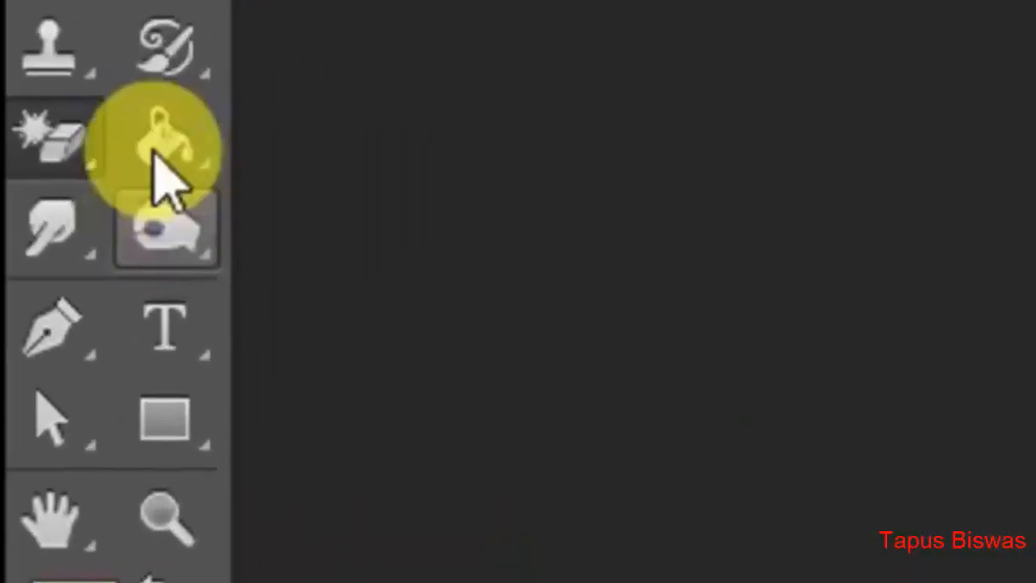
Fill Layer 1 with the green foreground color using the Paint Bucket Tool and move it below Layer 0.
right_click(166, 129)
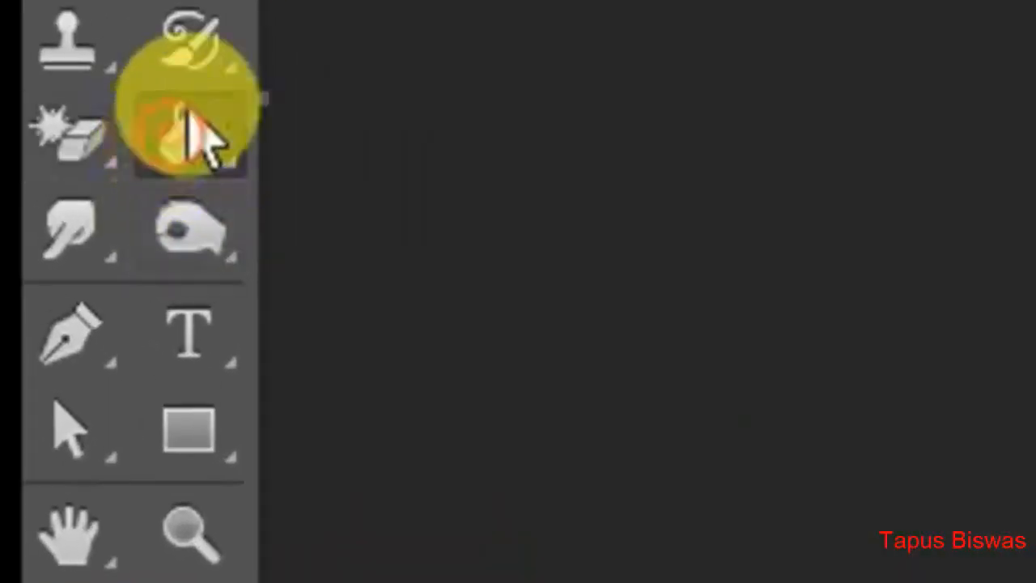
click(502, 194)
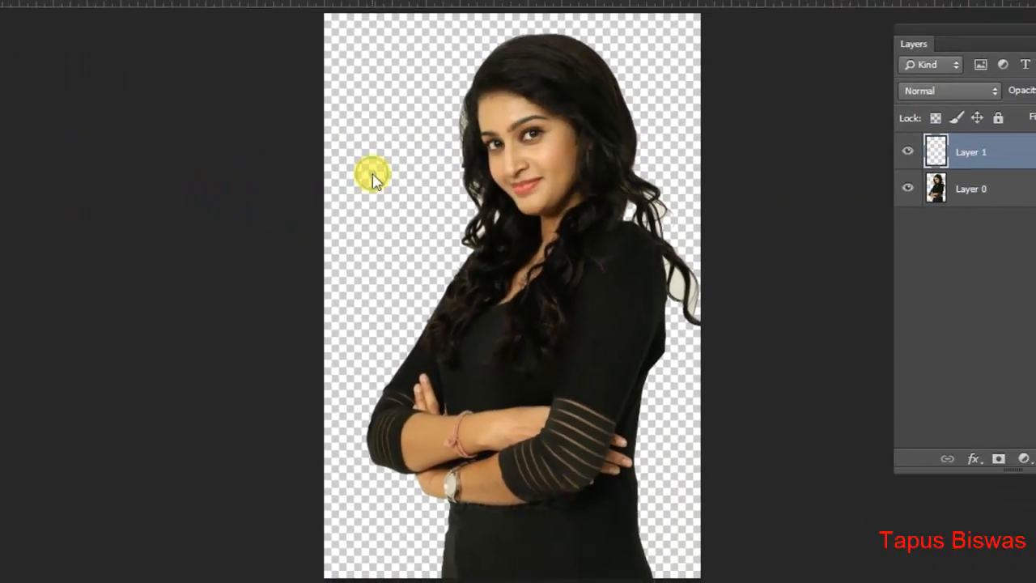
click(370, 169)
drag(888, 162, 875, 268)
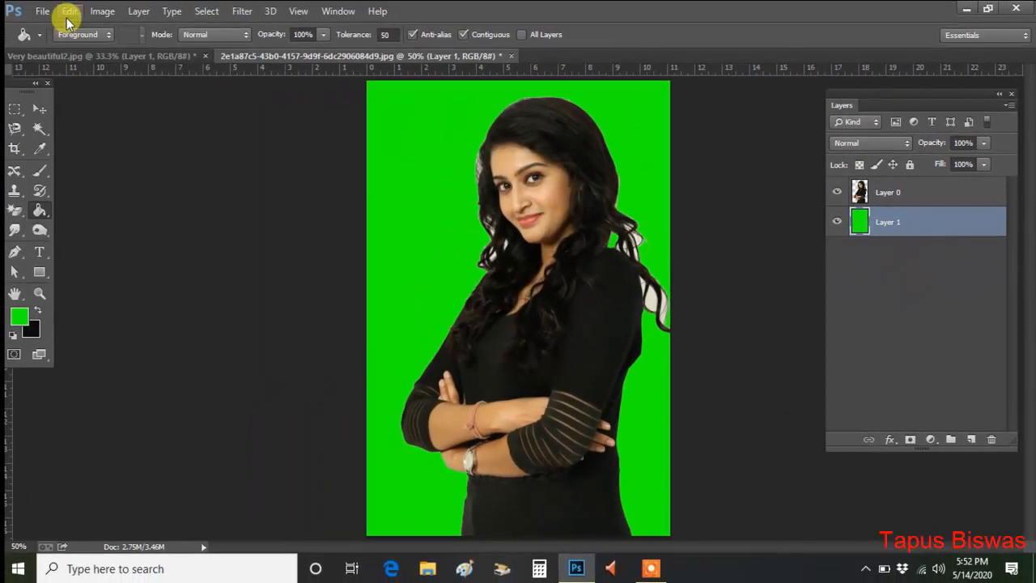
Undo the layer reorder, move the green Layer 1 below Layer 0 again and undo that move too.
click(68, 11)
click(104, 38)
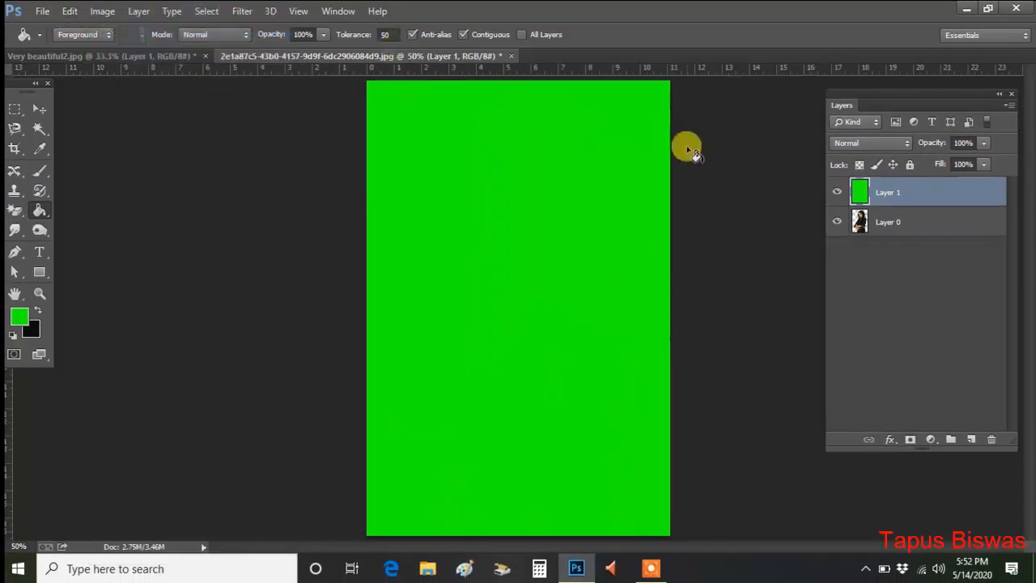
drag(884, 194, 880, 277)
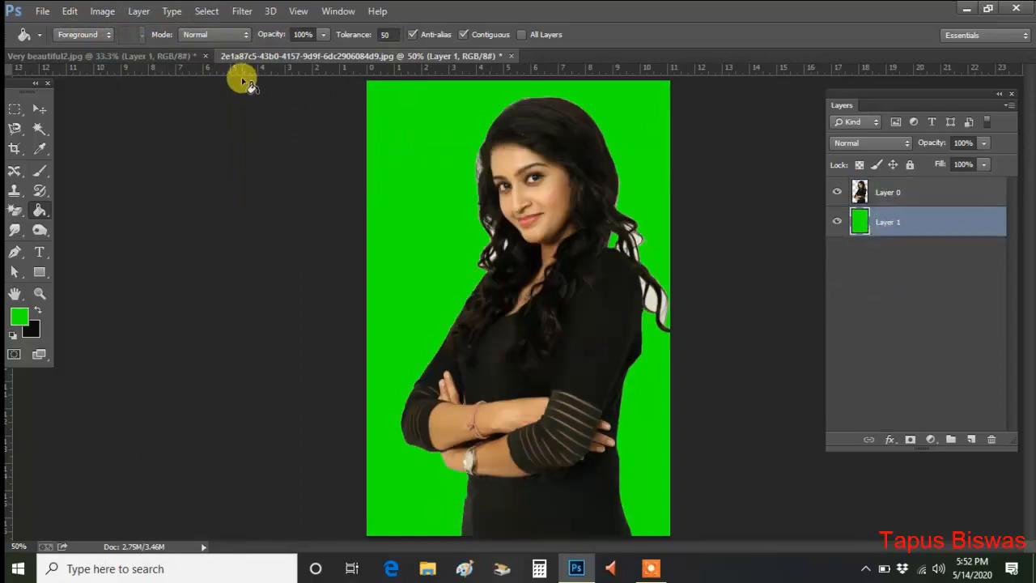
click(70, 13)
click(103, 39)
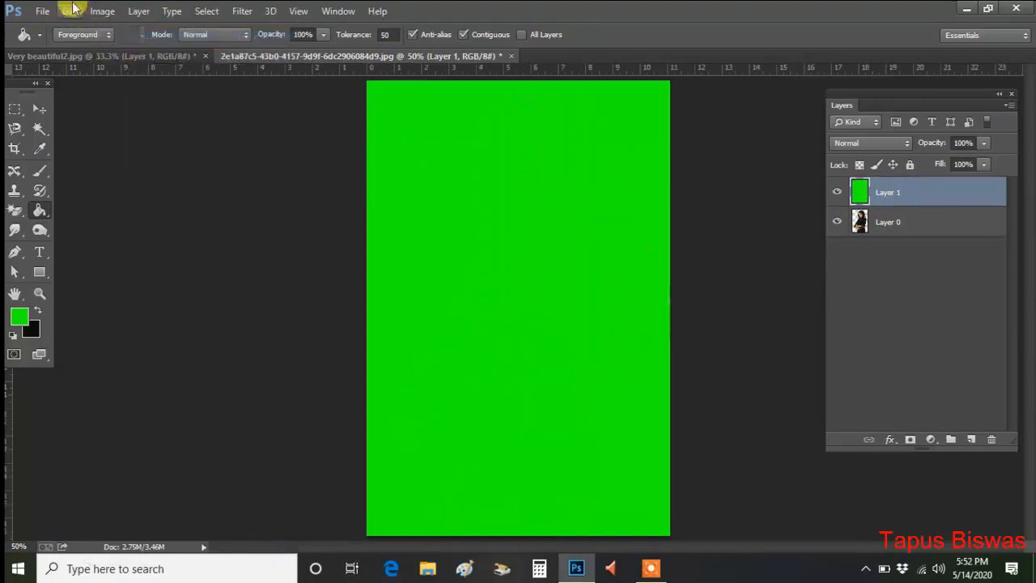
Step back the green fill and move the empty Layer 1 below Layer 0.
click(71, 10)
click(129, 41)
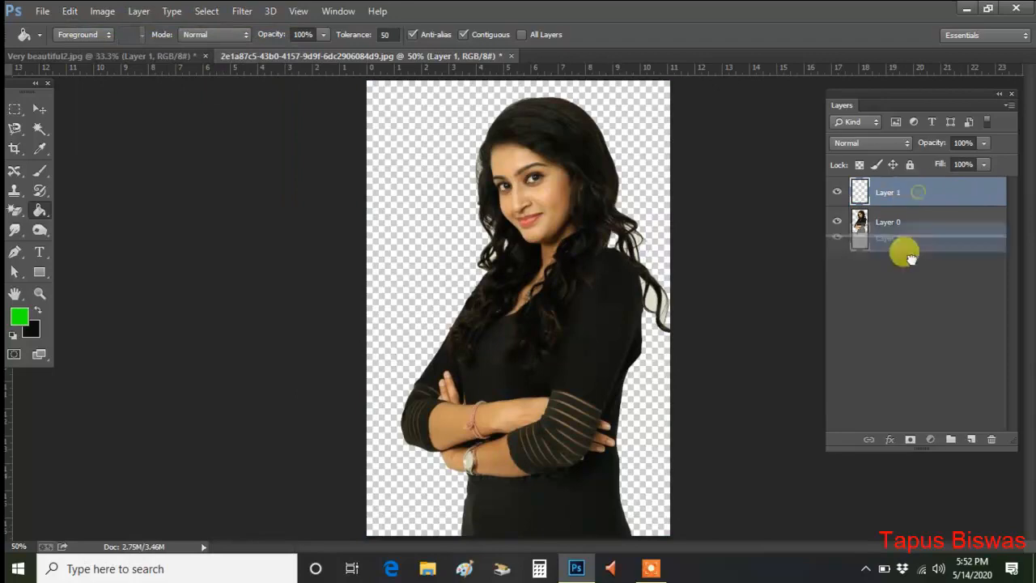
drag(911, 257, 912, 272)
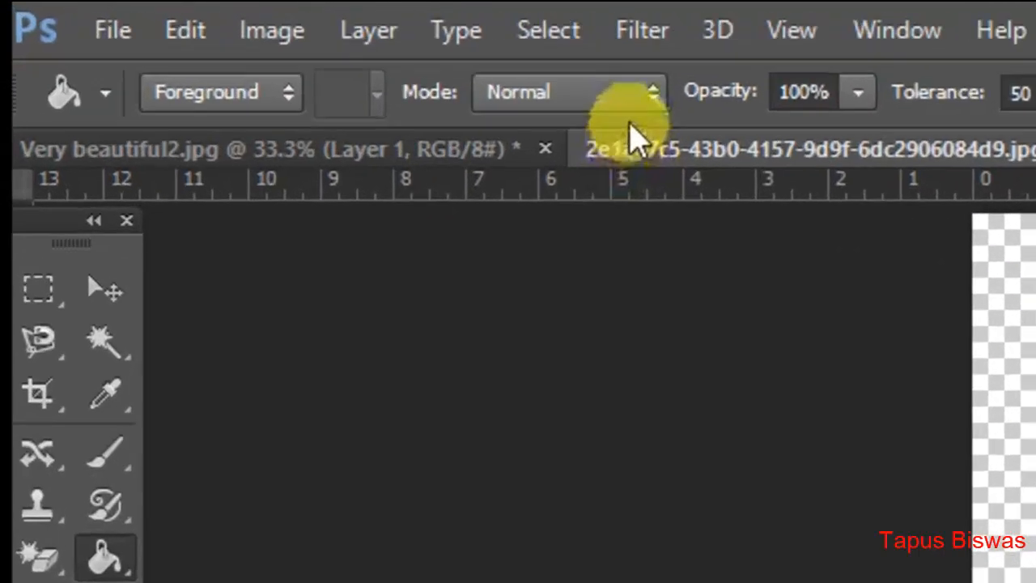
Review the Paint Bucket Tool's blending modes, its tool group and the available fill sources.
click(236, 35)
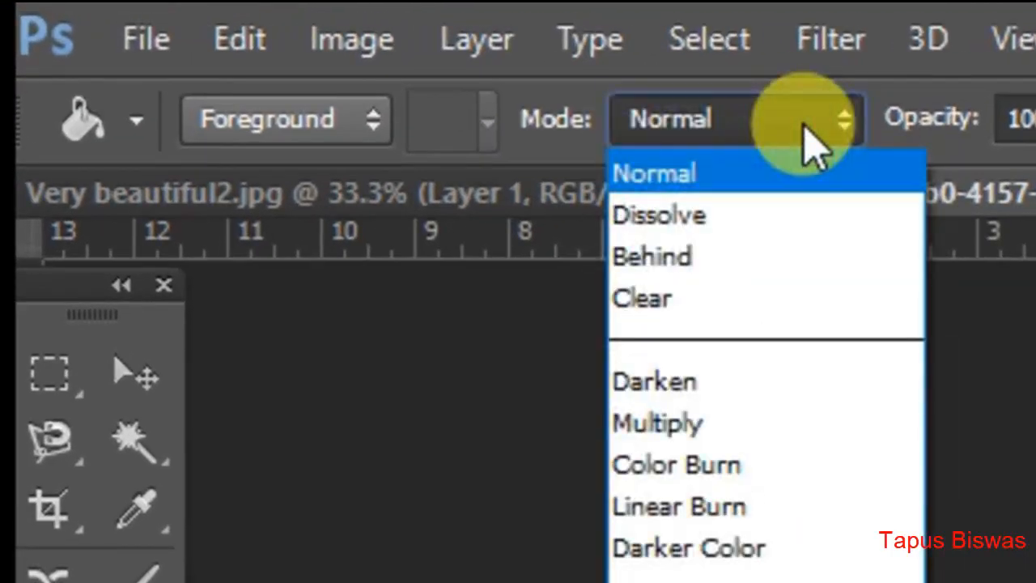
click(805, 127)
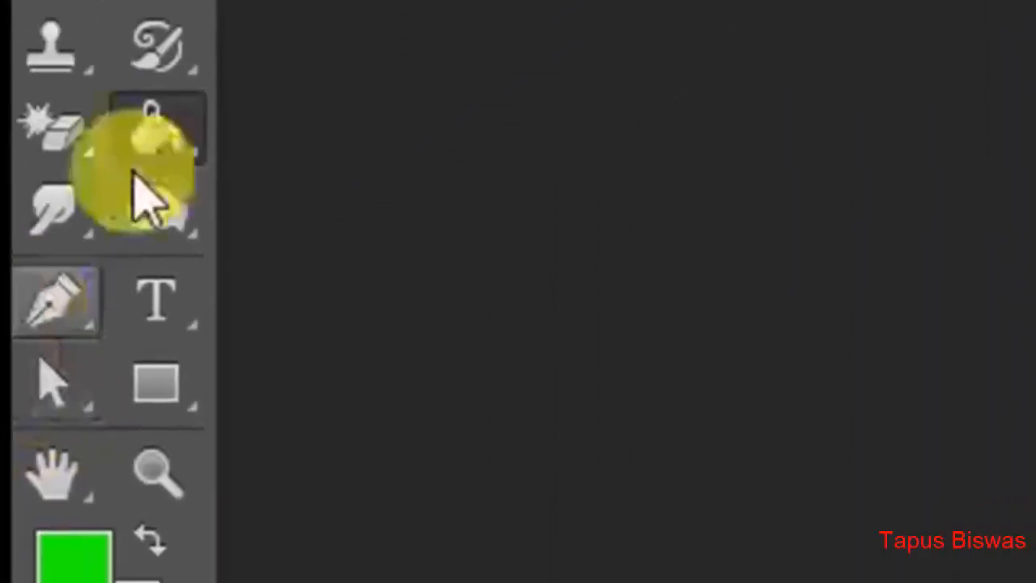
click(175, 128)
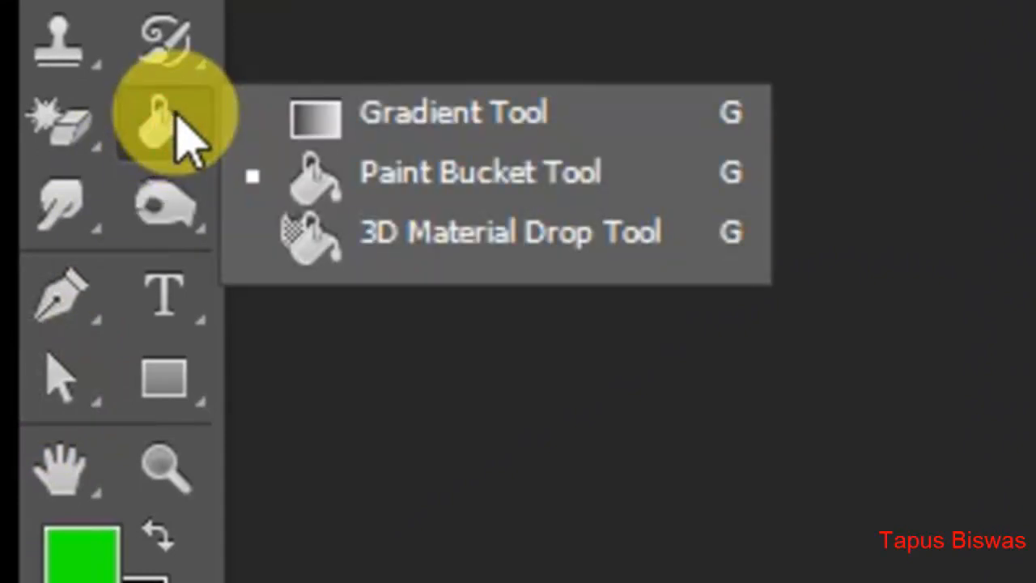
click(515, 194)
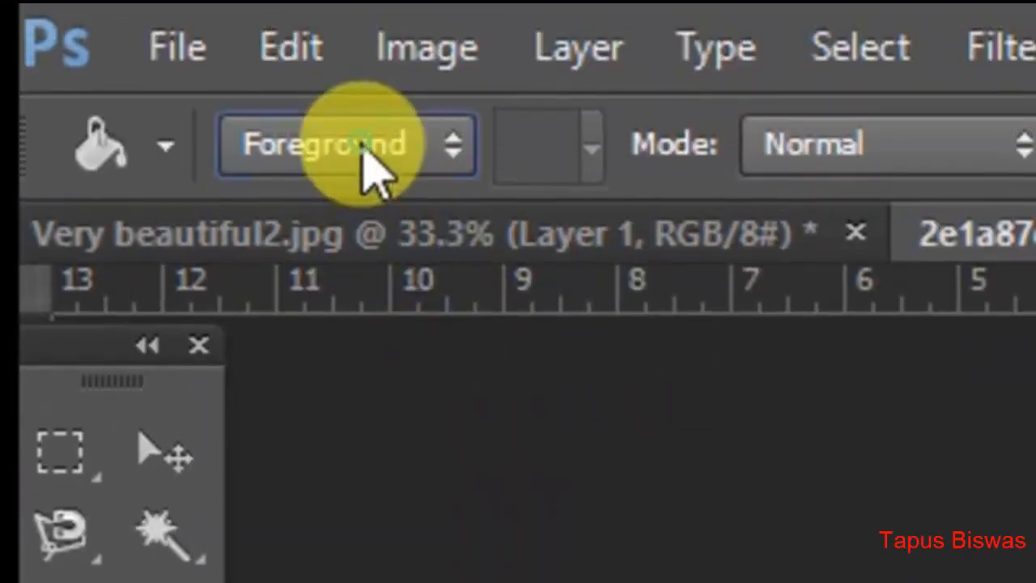
click(373, 166)
click(319, 210)
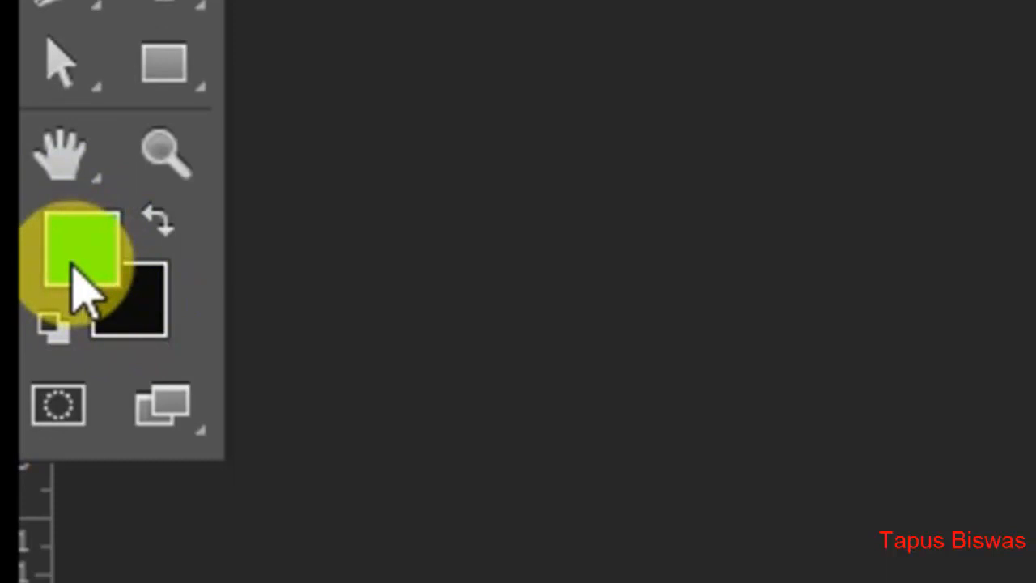
Set the fill source to Pattern with the blue bubbles pattern and apply it to the transparent background on Layer 1.
click(550, 158)
click(522, 381)
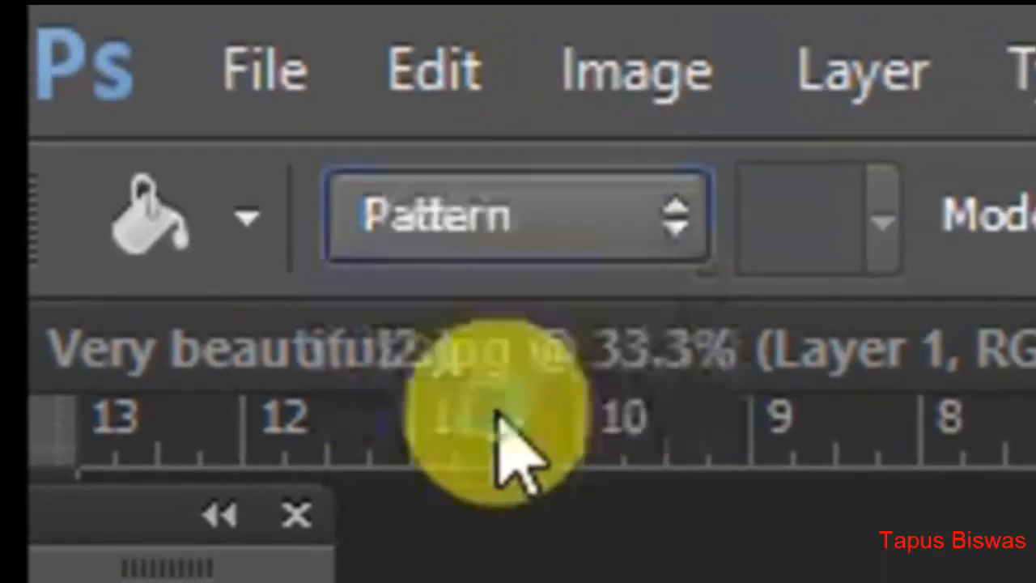
click(882, 221)
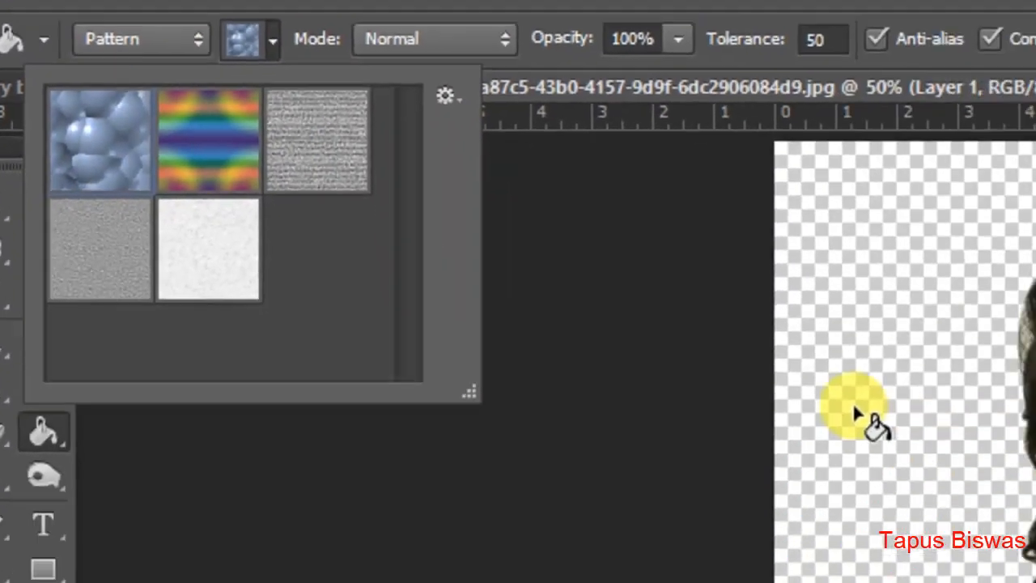
click(853, 412)
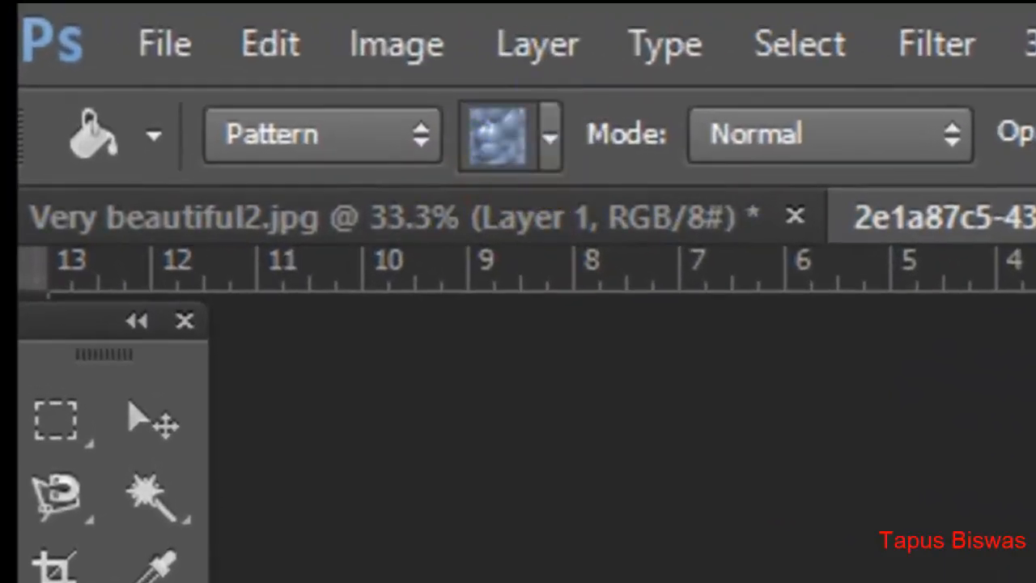
Undo the blue bubbles fill and fill the transparent background on Layer 1 with the gray woven texture pattern.
click(269, 45)
click(368, 152)
click(552, 138)
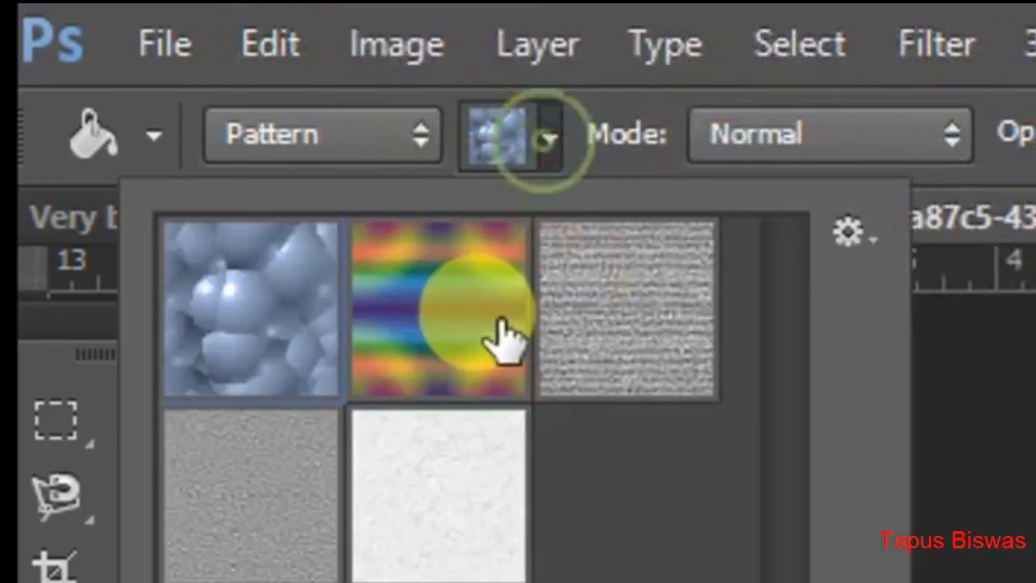
click(611, 318)
click(461, 132)
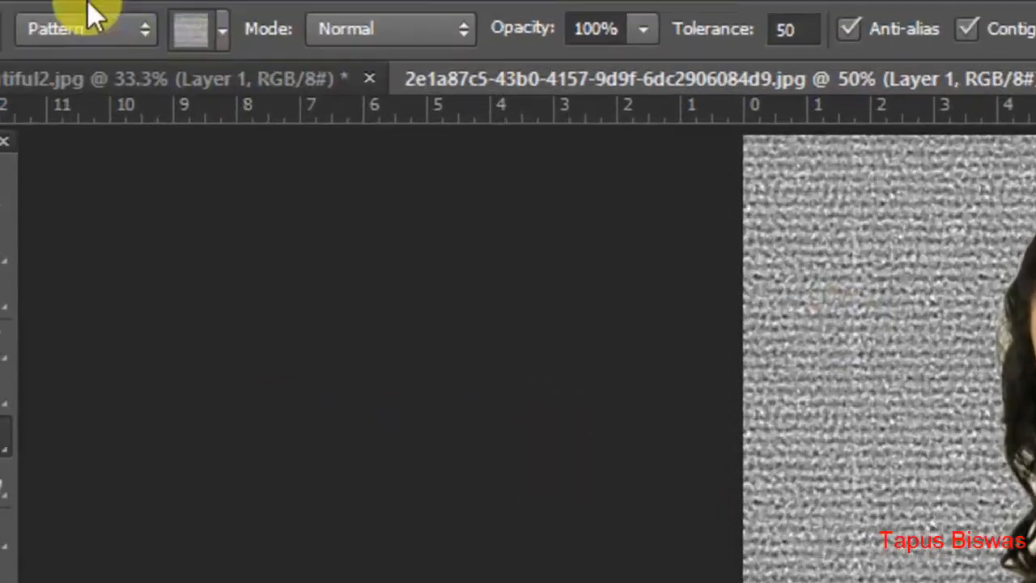
Undo the gray woven fill and load the Artist Surfaces pattern set for the Paint Bucket Tool.
click(54, 0)
click(141, 43)
click(221, 34)
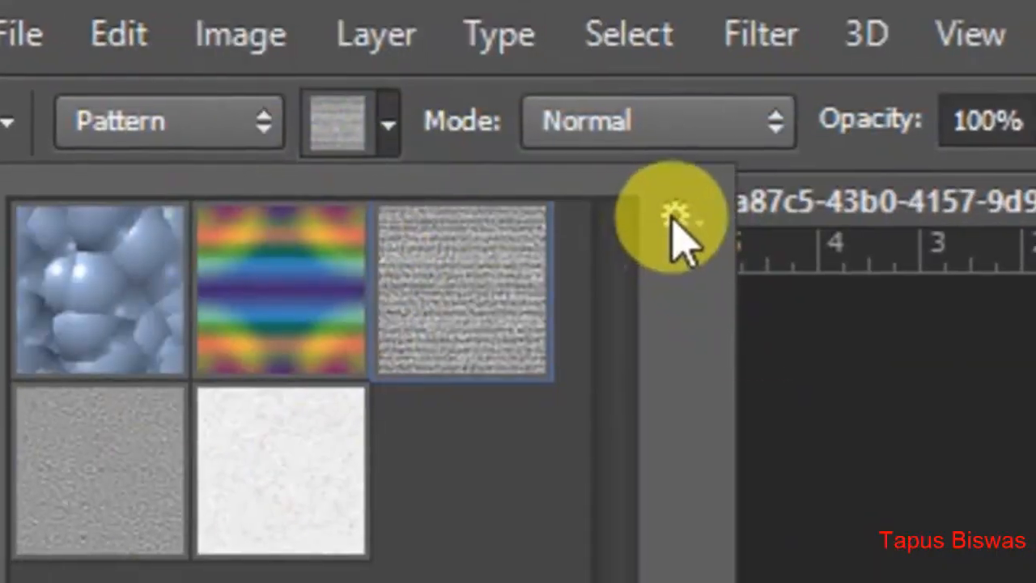
click(674, 241)
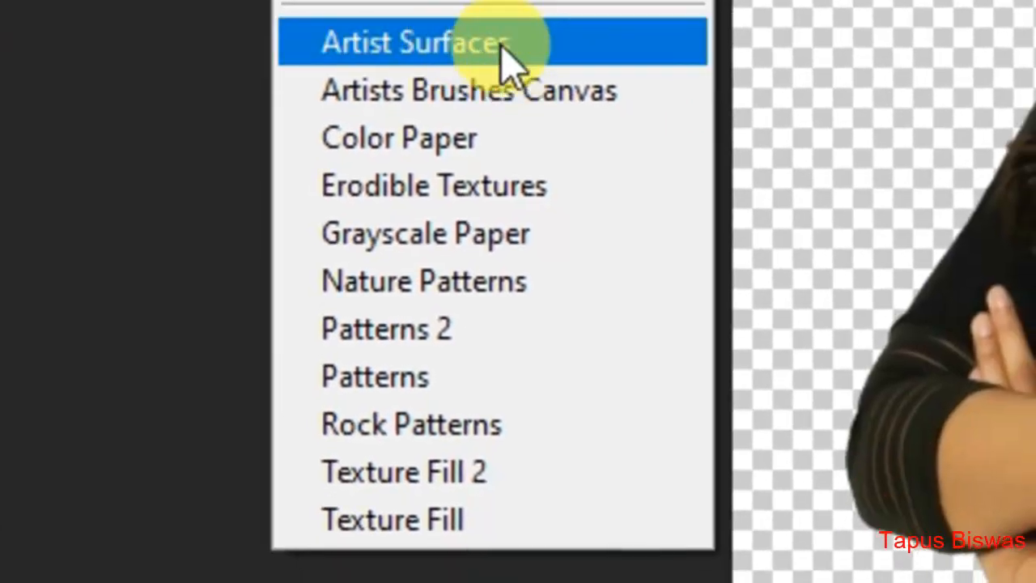
click(502, 50)
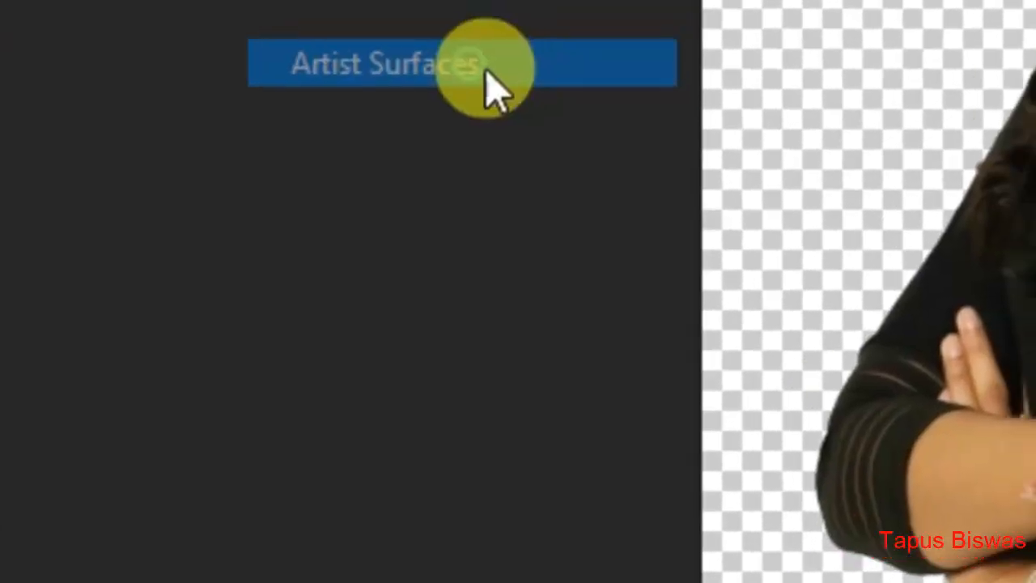
click(518, 220)
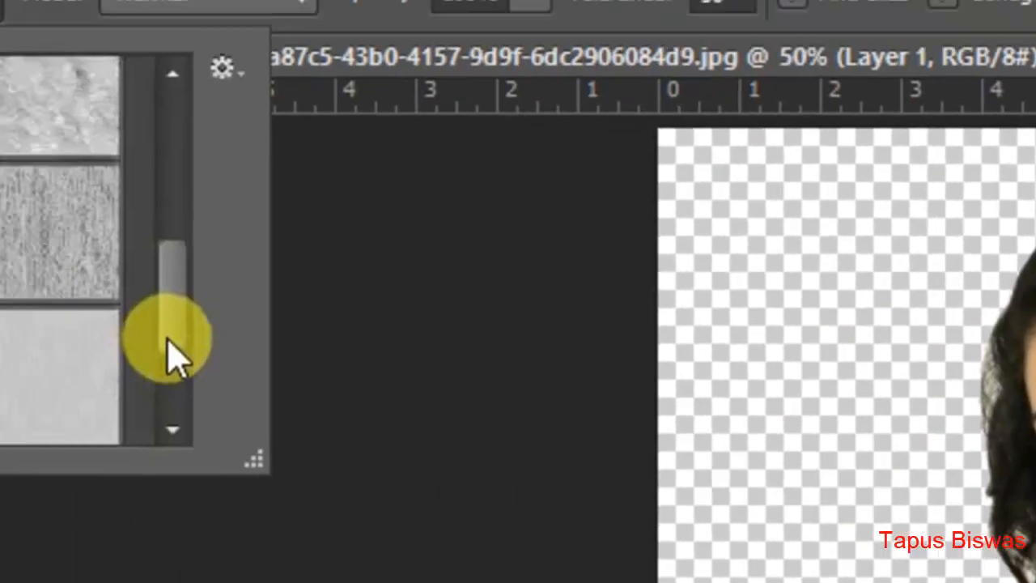
Fill Layer 1's background with a coarse black-and-white canvas pattern from the Artist Surfaces set, then undo that fill.
drag(167, 340, 571, 297)
click(462, 329)
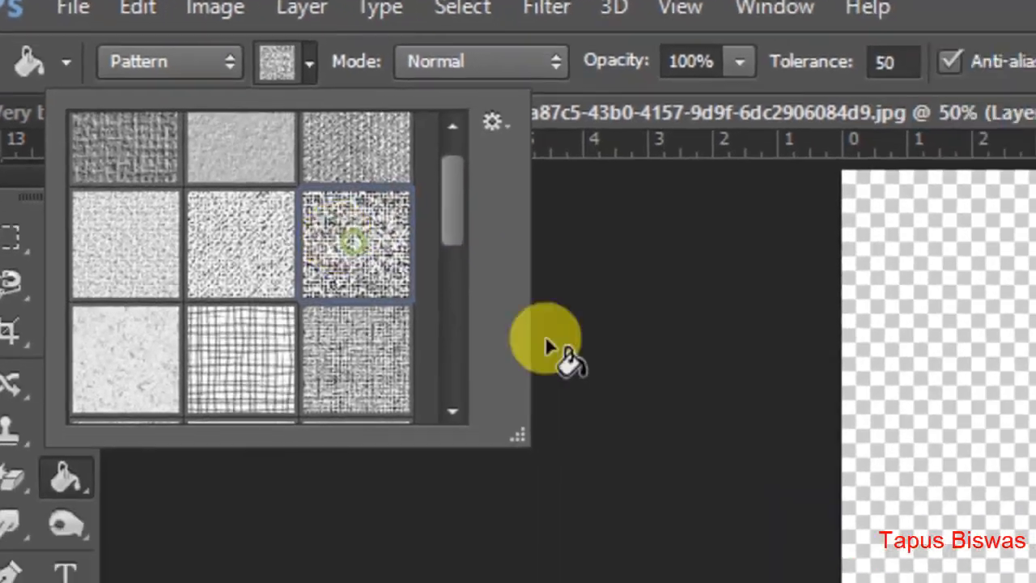
click(410, 170)
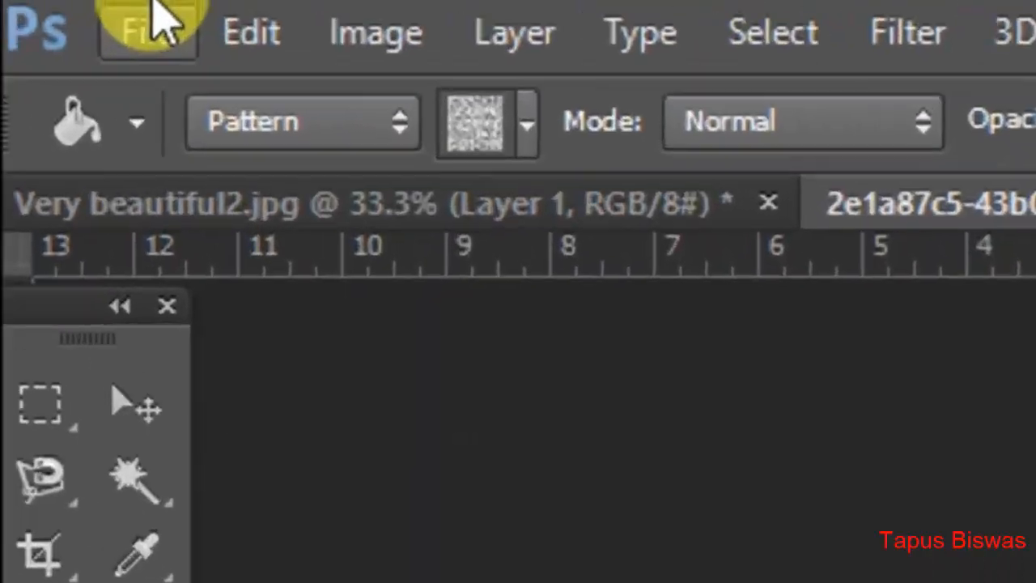
click(250, 32)
click(429, 162)
Replace the current patterns with the Nature Patterns set and fill Layer 1's background with the yellow flowers pattern.
click(596, 184)
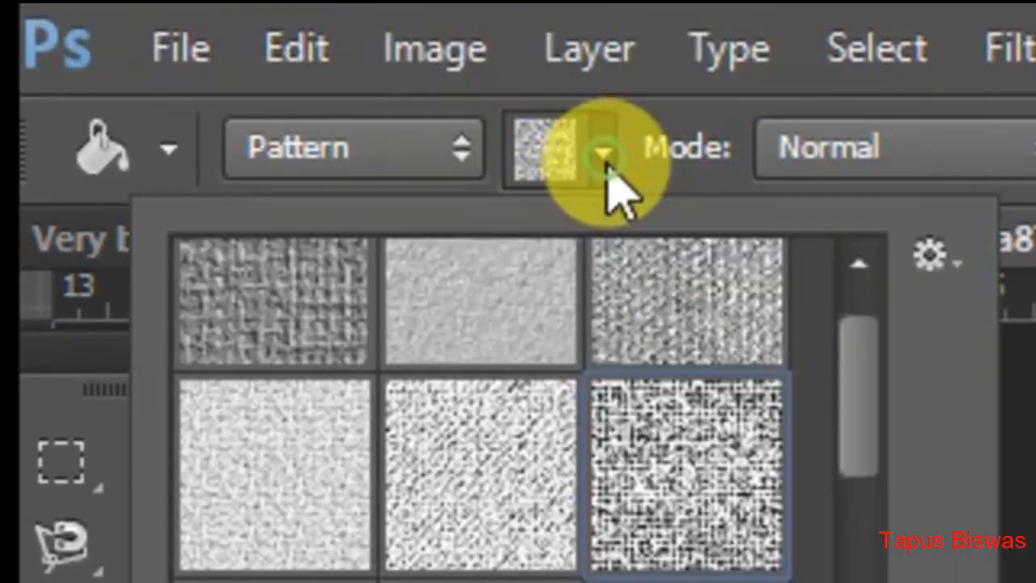
click(930, 254)
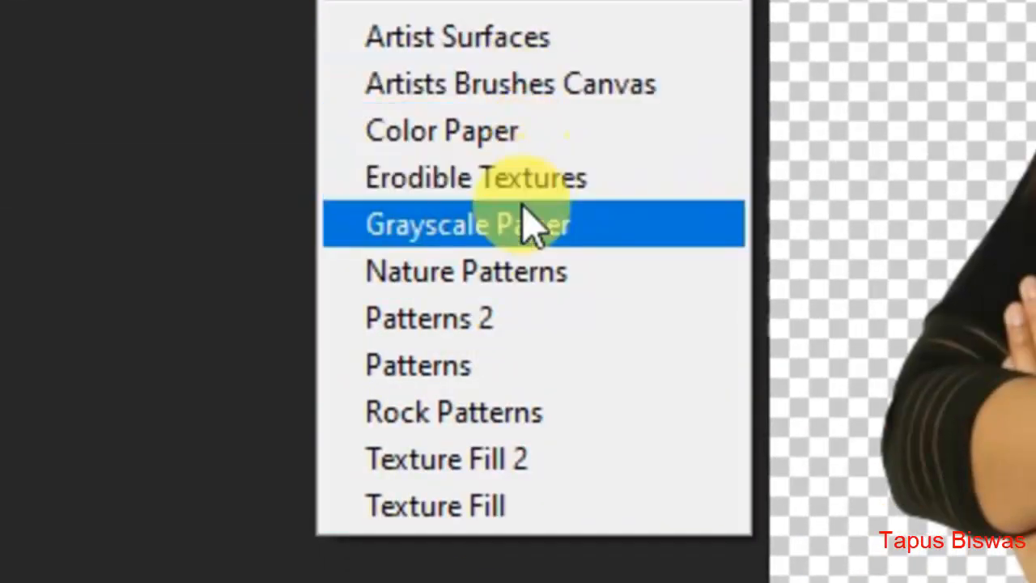
click(504, 274)
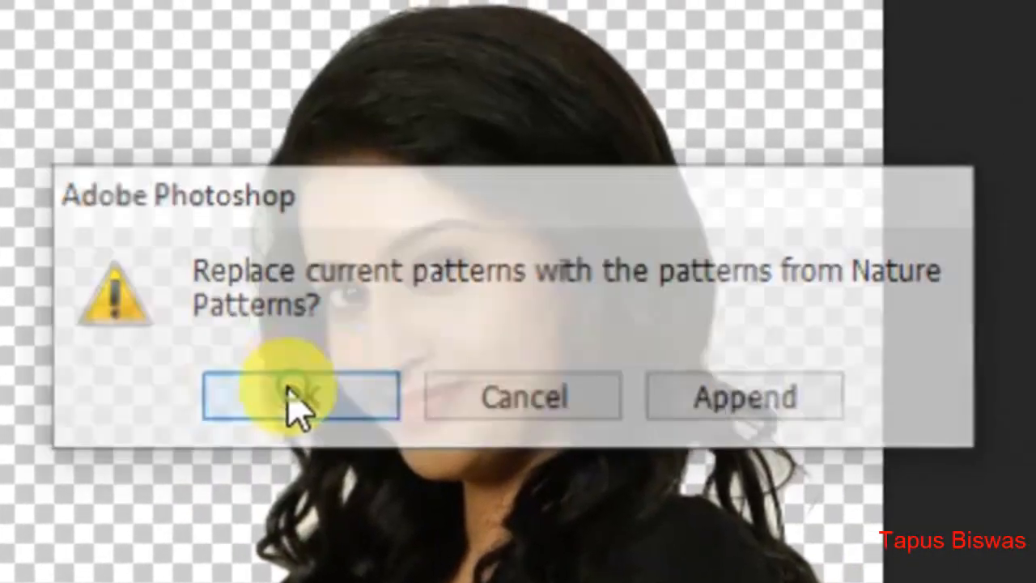
click(289, 394)
click(185, 335)
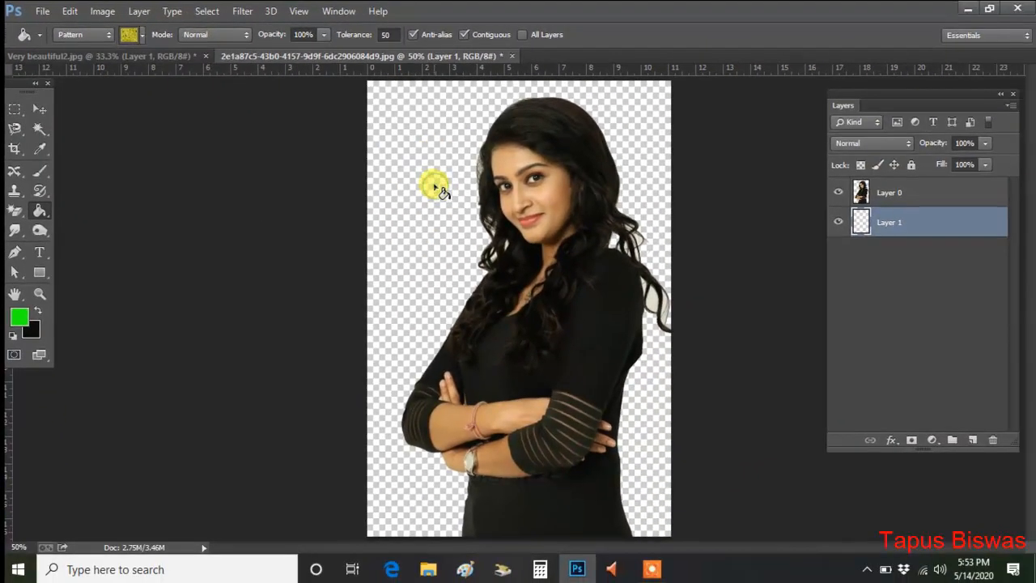
click(612, 267)
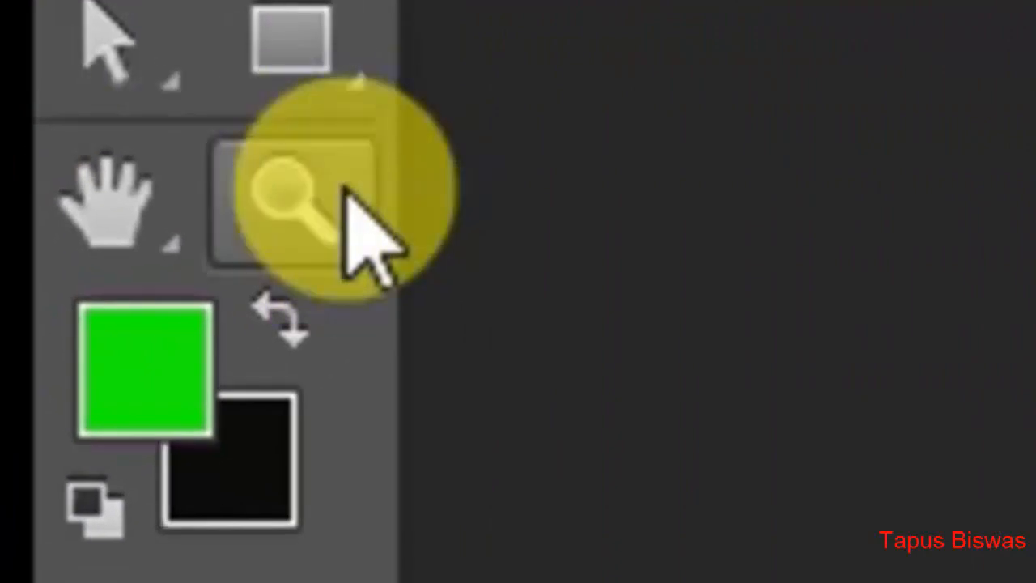
Examine the yellow flowers pattern up close beside the portrait, then fit the whole image on screen again.
click(347, 194)
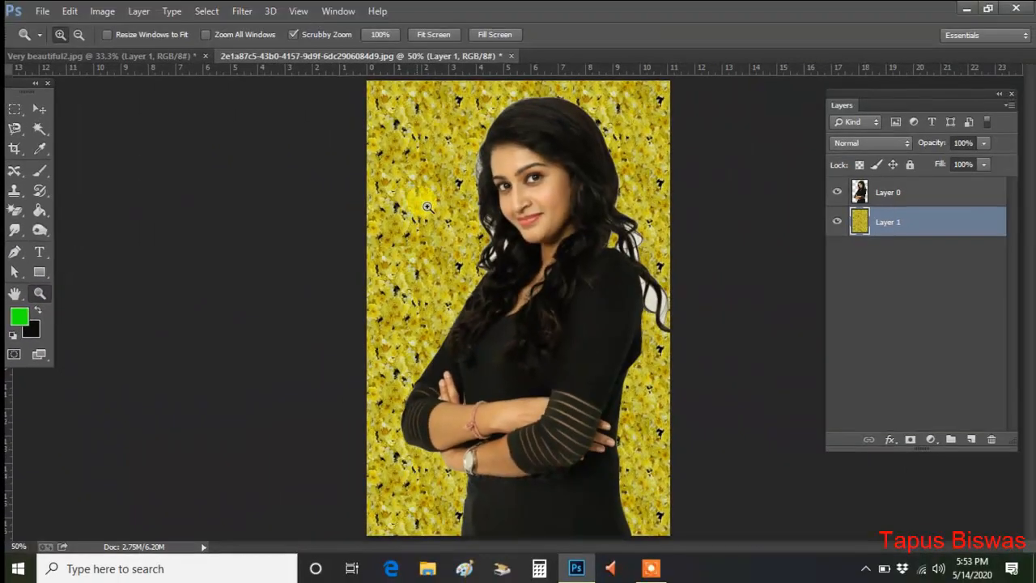
click(427, 206)
click(427, 206)
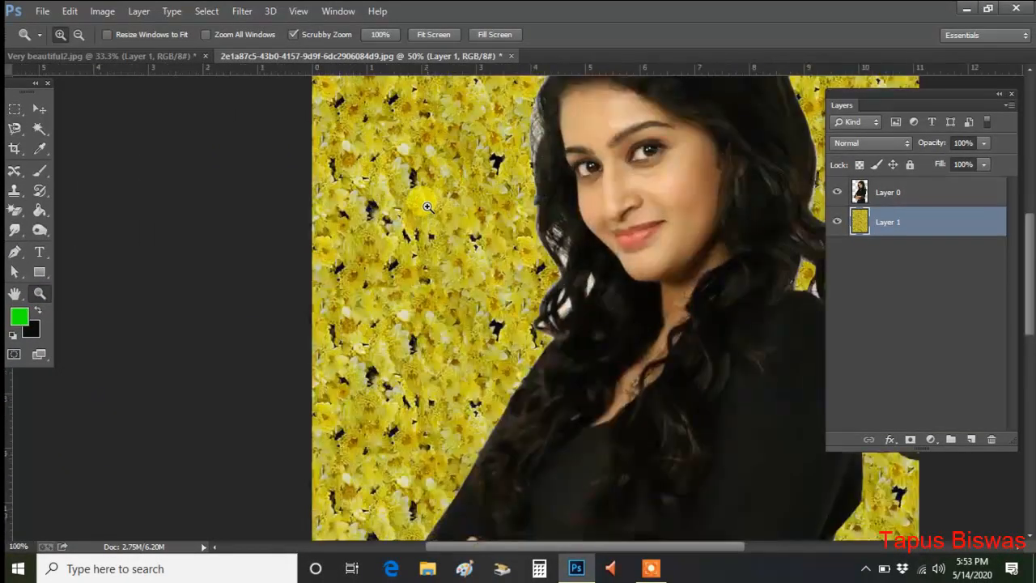
click(427, 206)
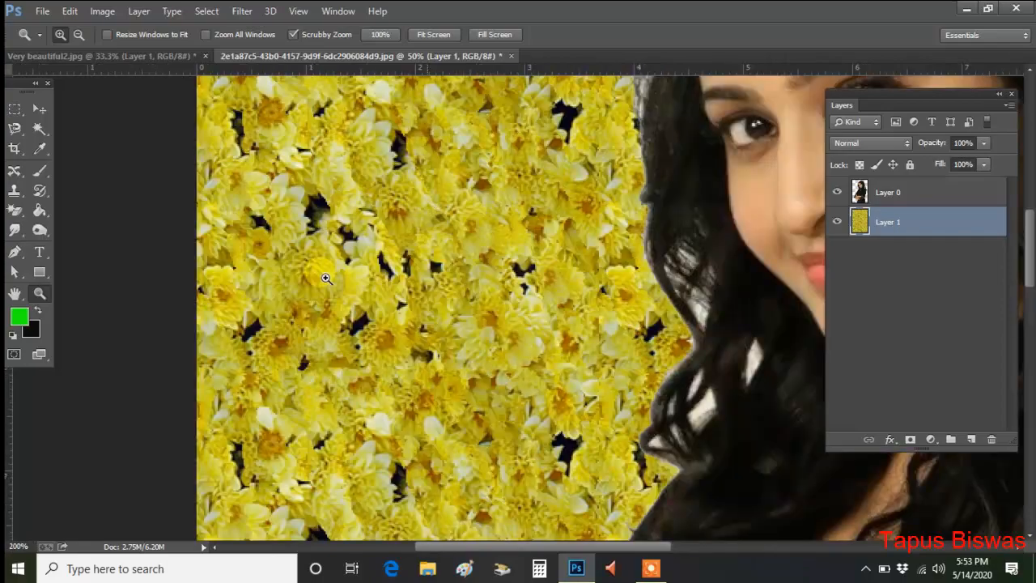
click(294, 314)
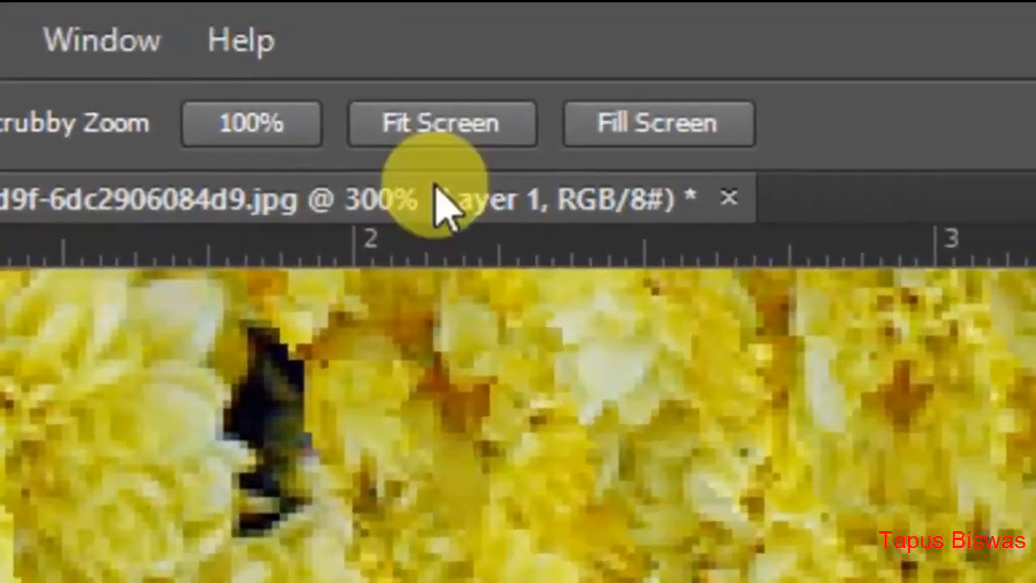
click(436, 35)
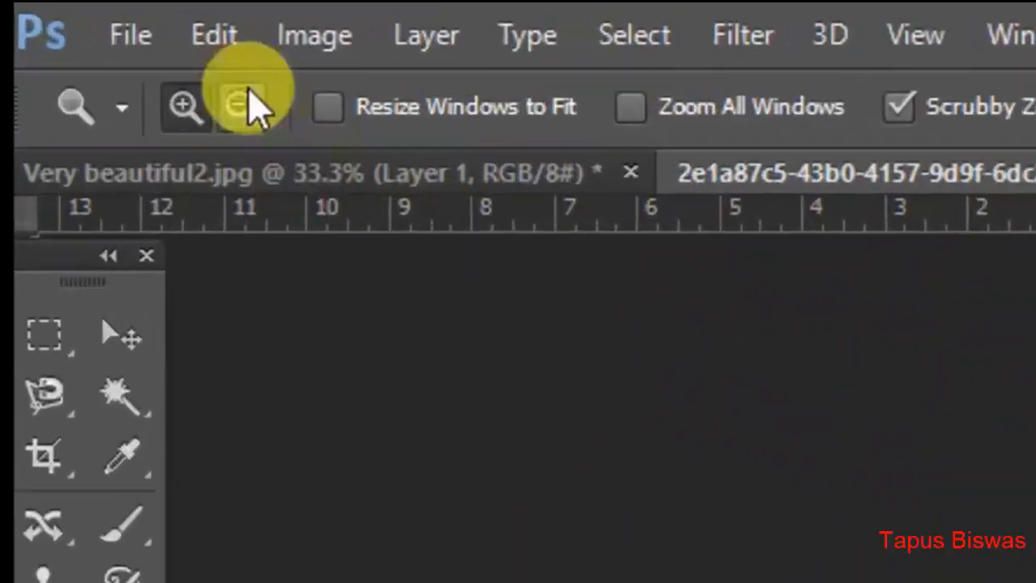
Undo the yellow flowers fill on Layer 1 and reselect the Paint Bucket Tool.
click(258, 44)
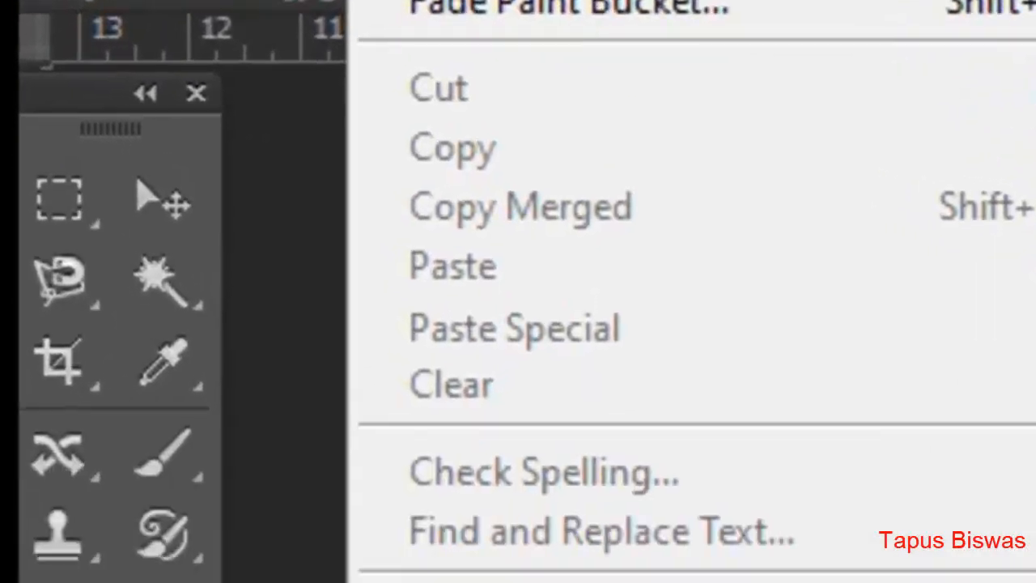
key(Escape)
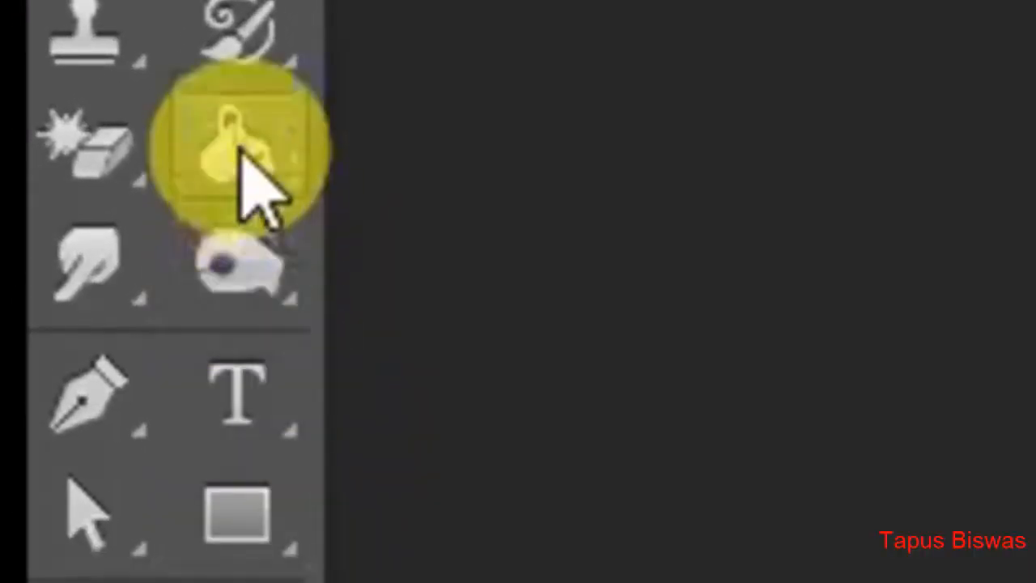
right_click(241, 152)
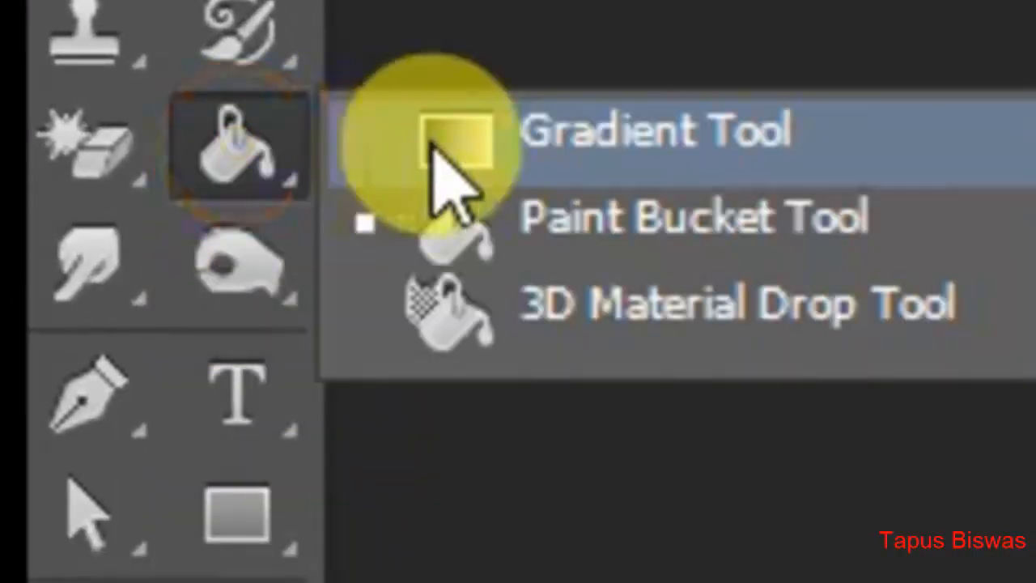
click(688, 217)
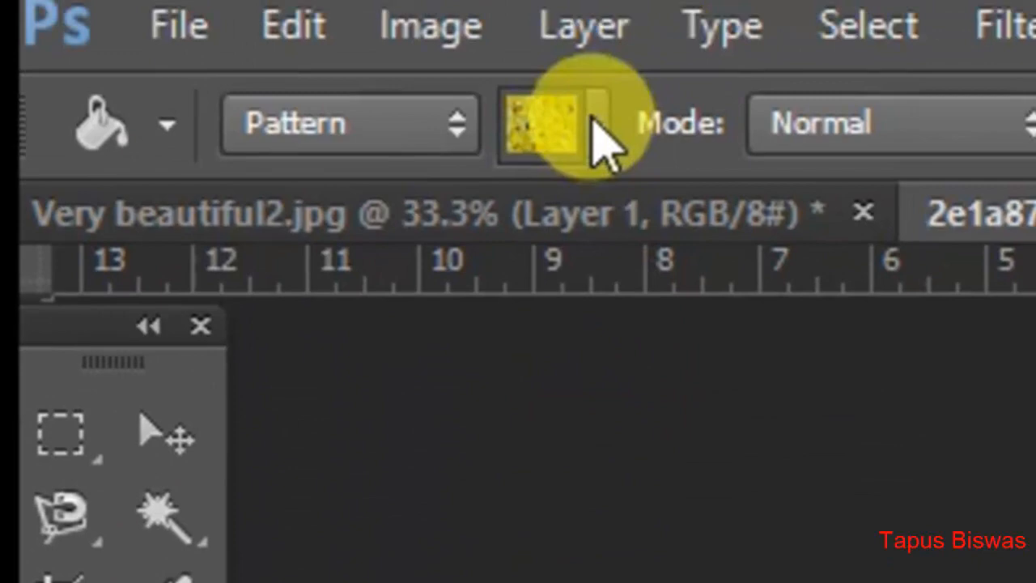
Reset the fill patterns to the default set, replacing the Nature Patterns.
click(595, 120)
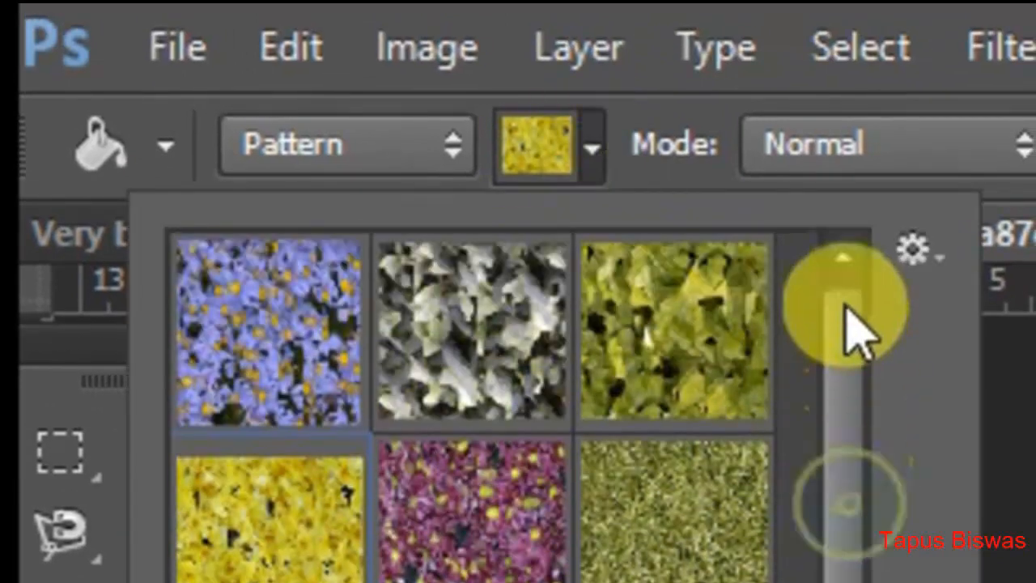
click(913, 248)
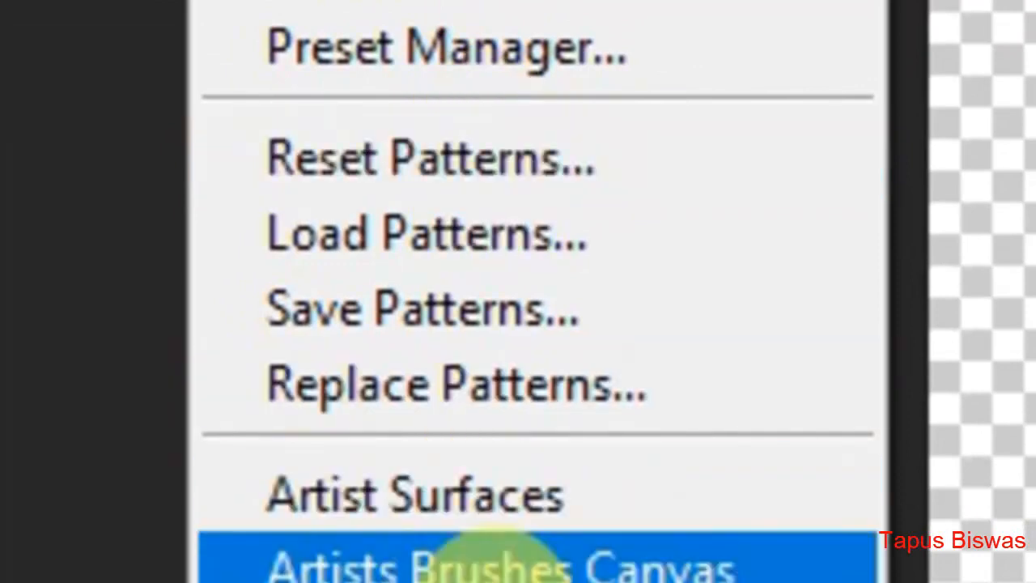
click(495, 562)
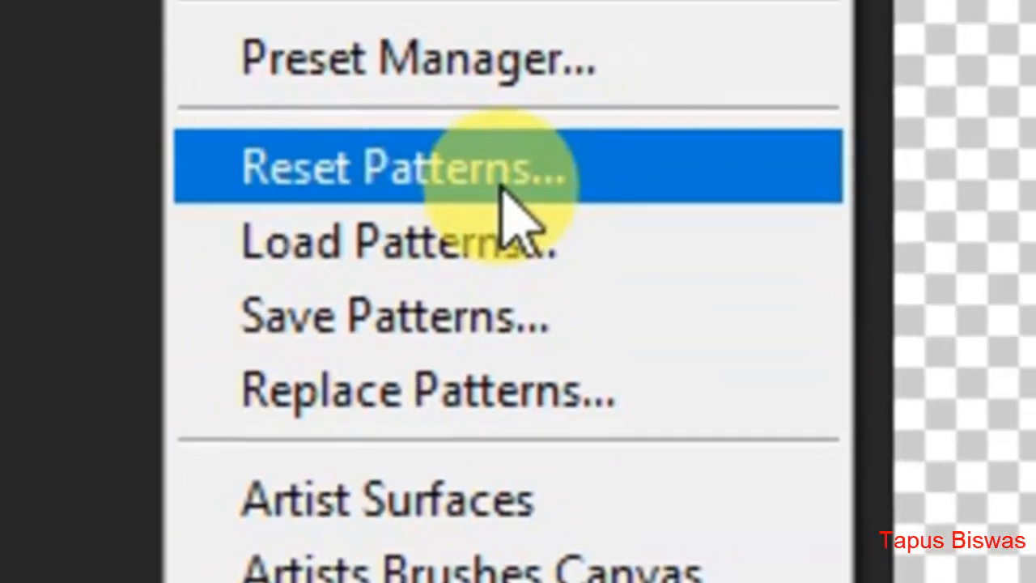
click(530, 180)
click(652, 295)
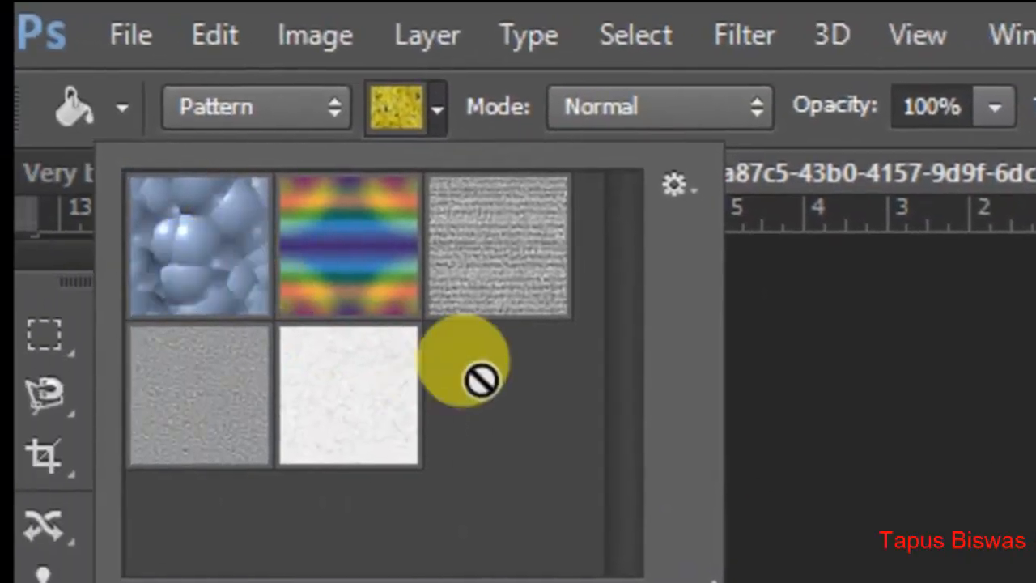
Choose the blue bubbles pattern from the default set and fill Layer 1's transparent background with it.
click(493, 294)
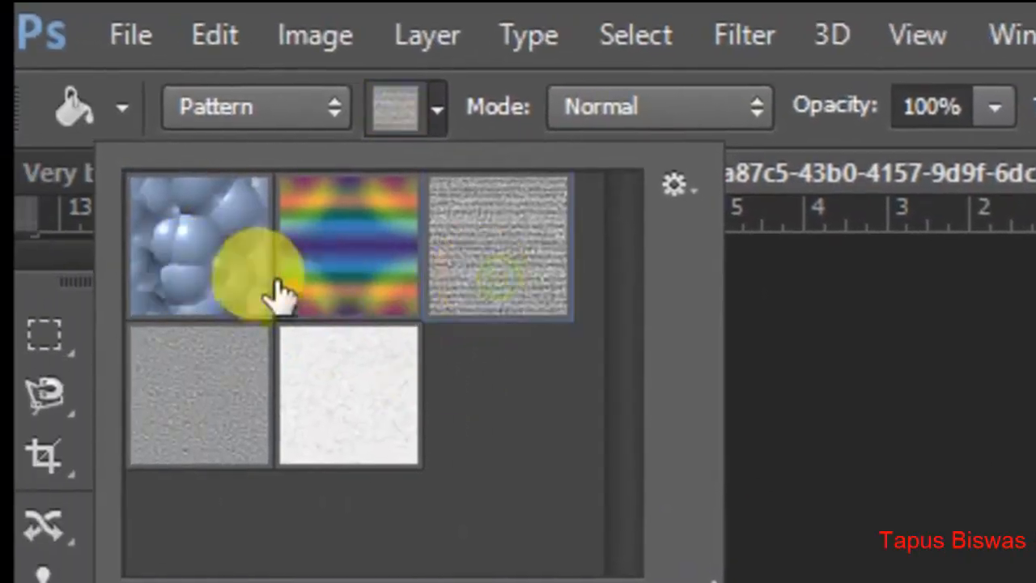
click(287, 288)
click(162, 389)
click(209, 236)
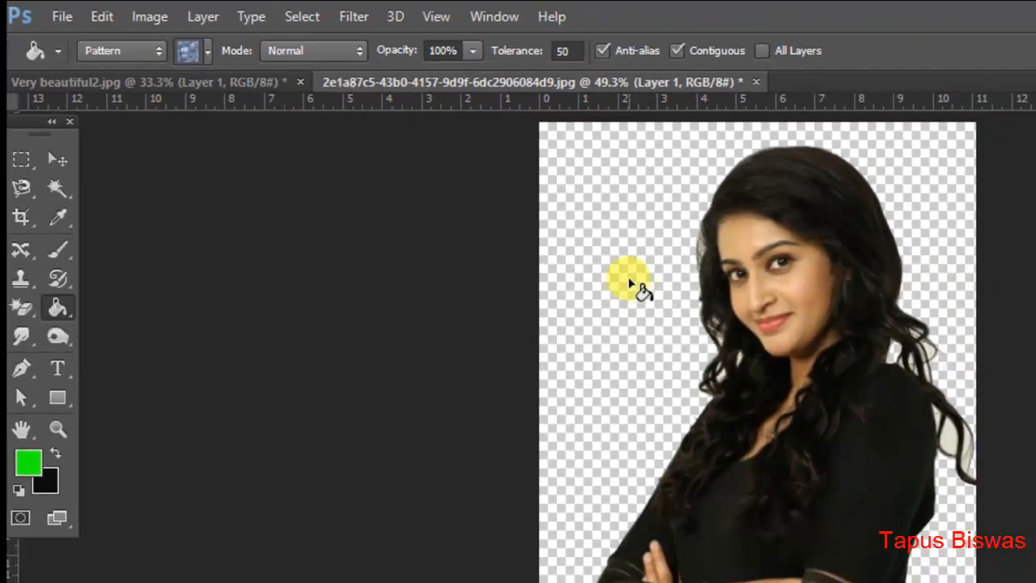
click(437, 197)
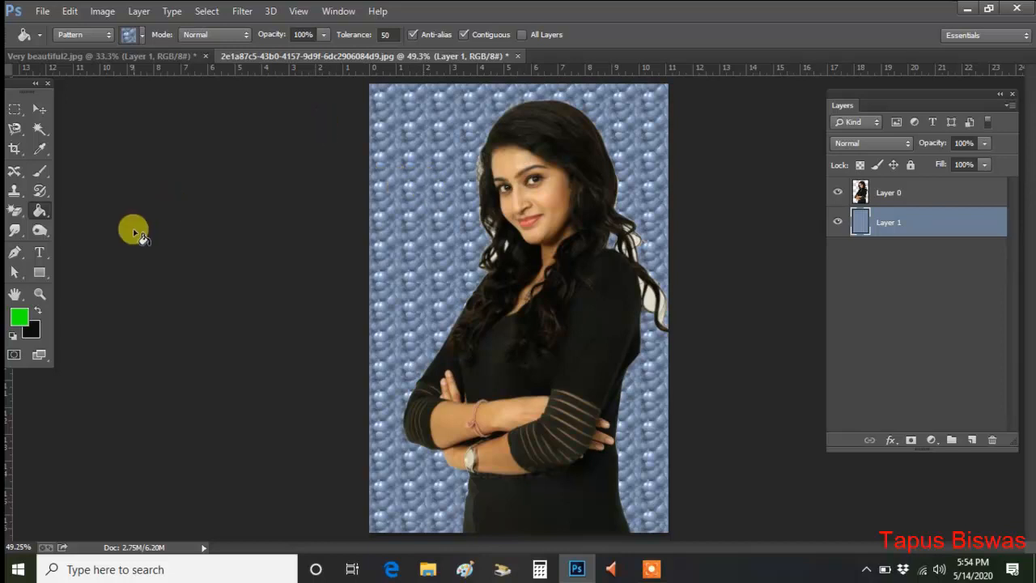
Set the fill source to Foreground and keep the Paint Bucket Tool selected.
right_click(45, 213)
click(101, 223)
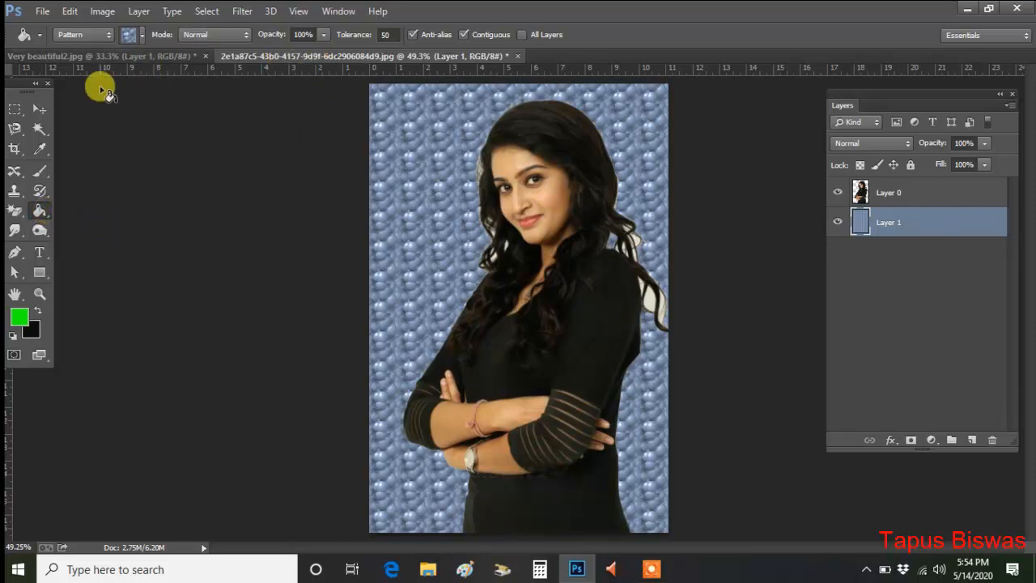
click(95, 36)
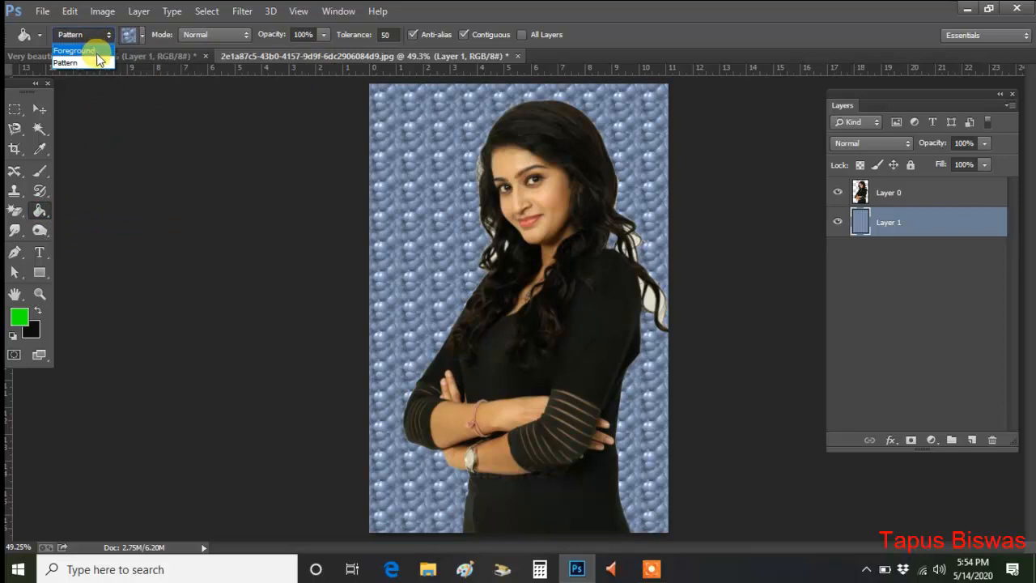
click(96, 52)
right_click(41, 213)
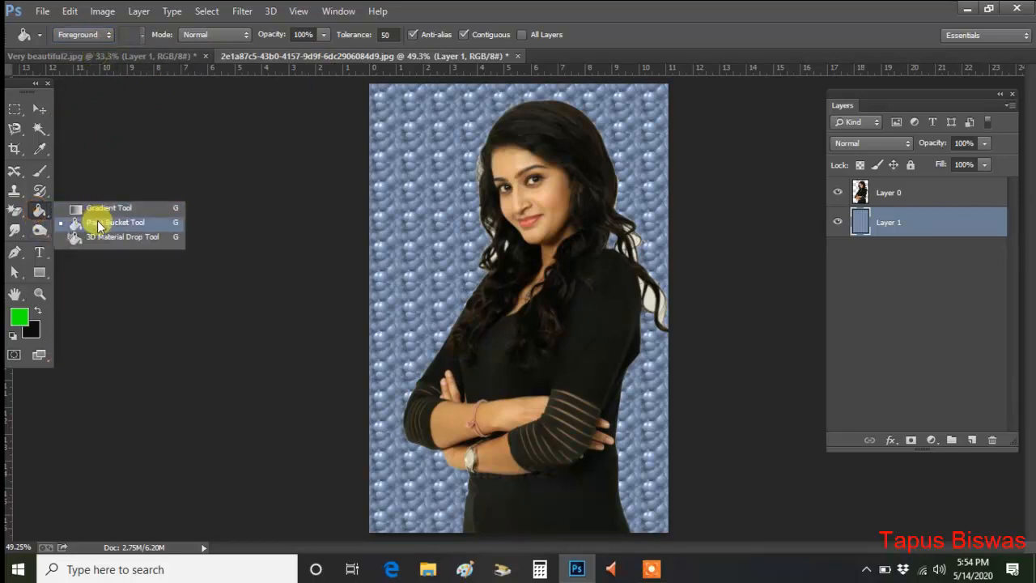
click(98, 223)
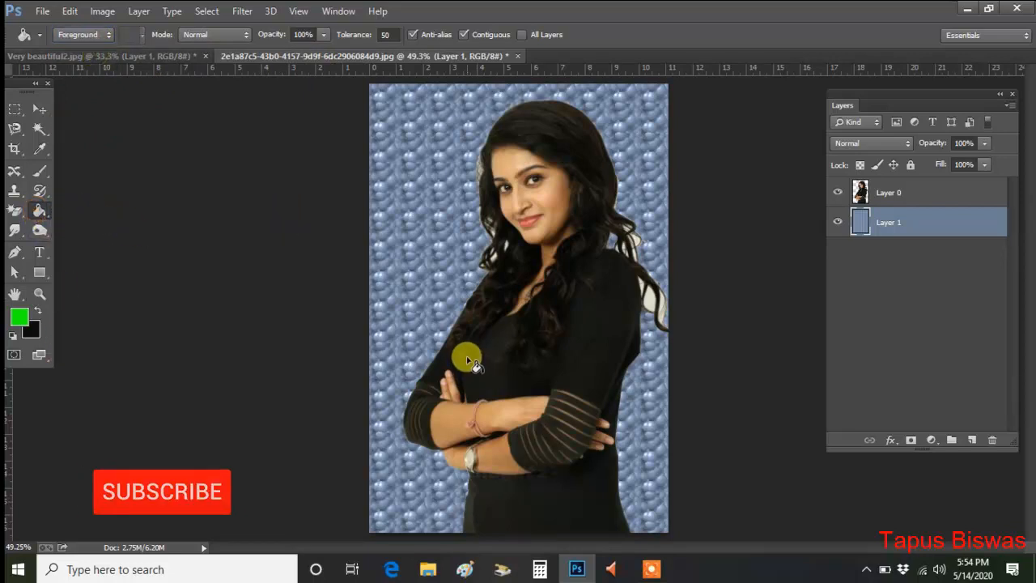